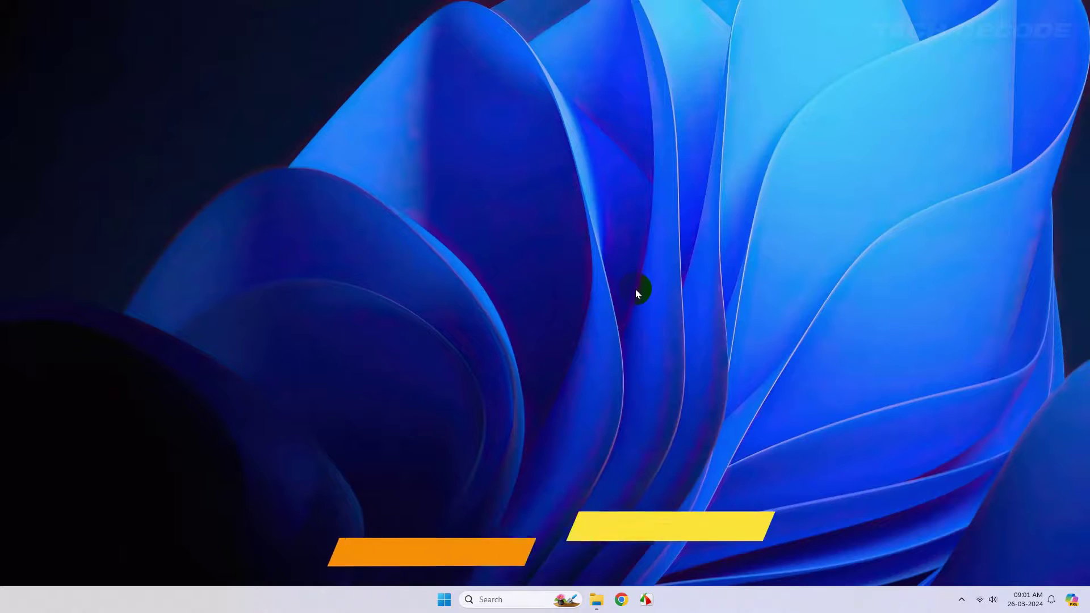
Step: Try opening SAMPLE in Word from its folder
left_click(596, 599)
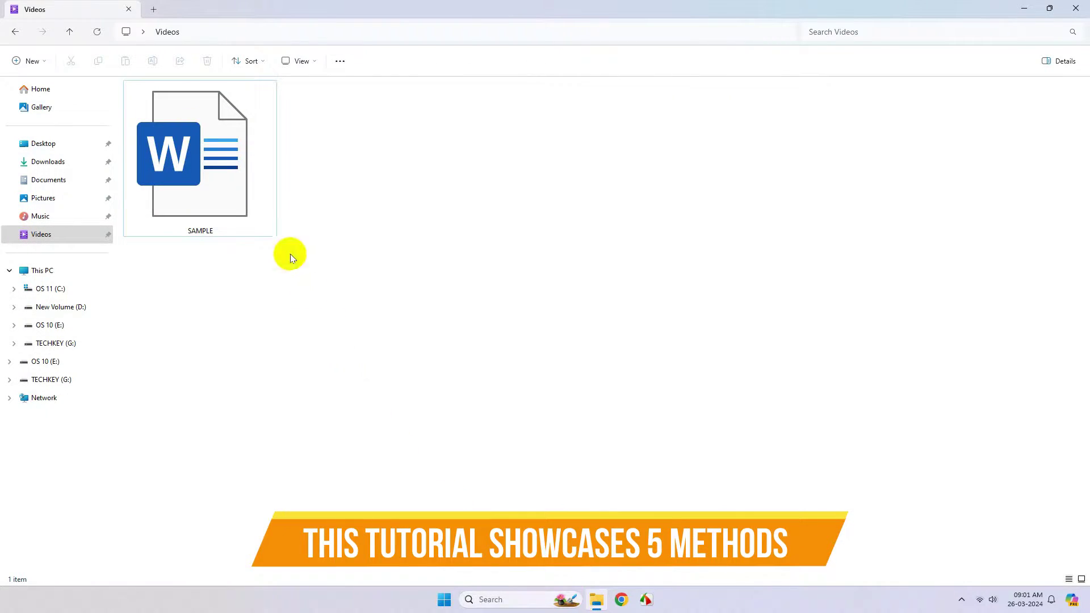
right_click(242, 172)
left_click(267, 177)
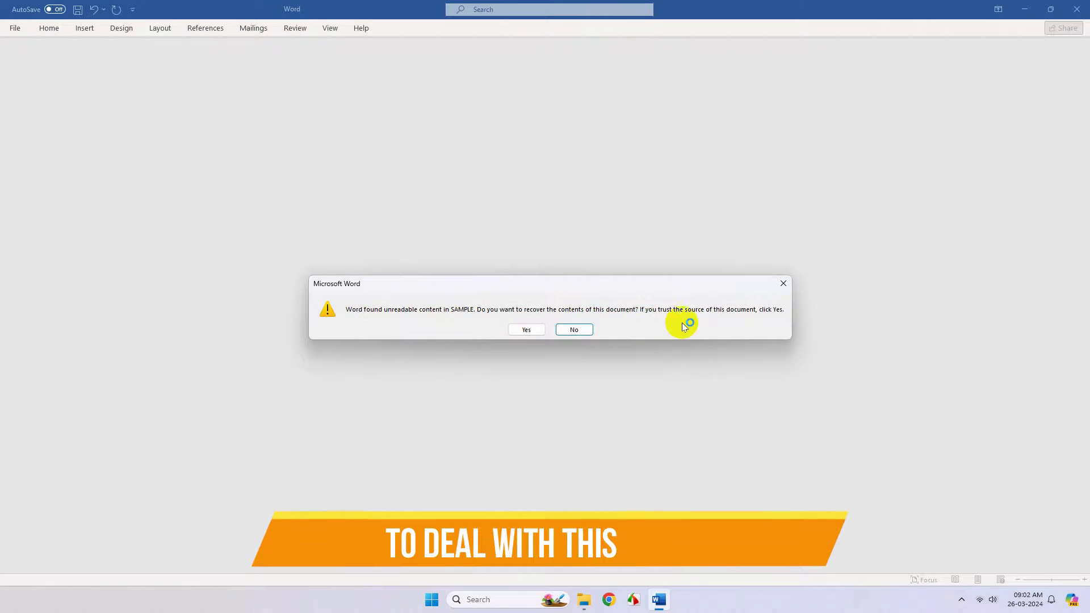
Step: Accept content recovery, dismiss the unreadable-content error, and close Word
left_click(521, 331)
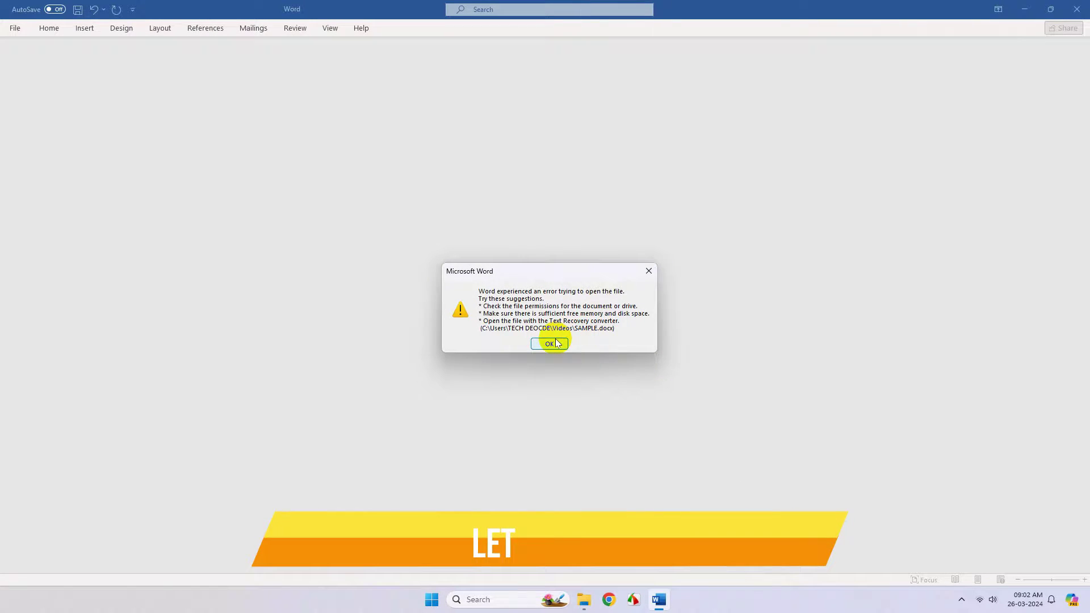
left_click(549, 343)
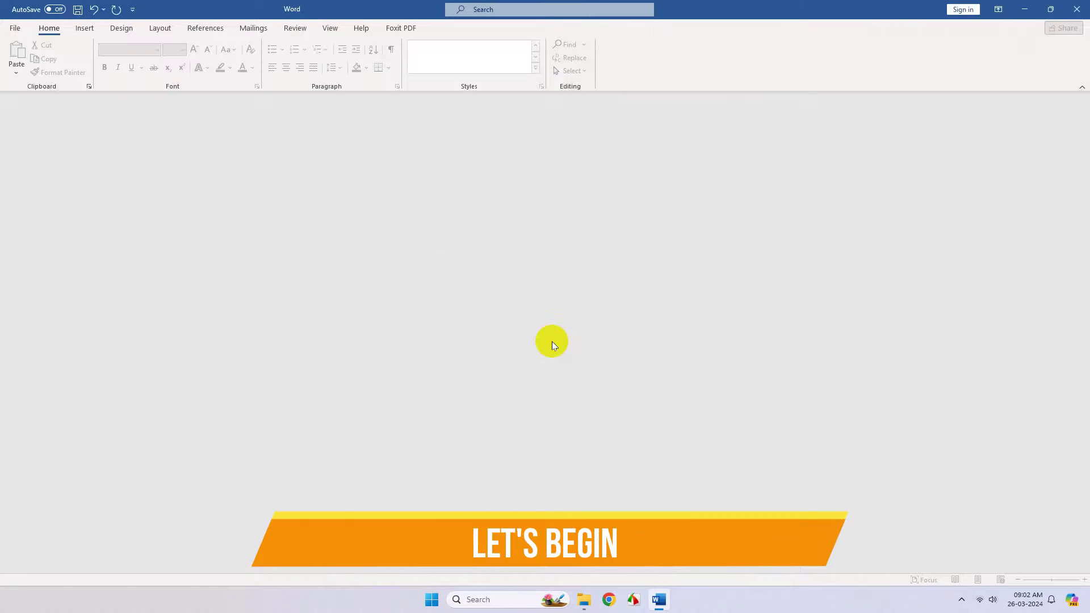
left_click(1073, 5)
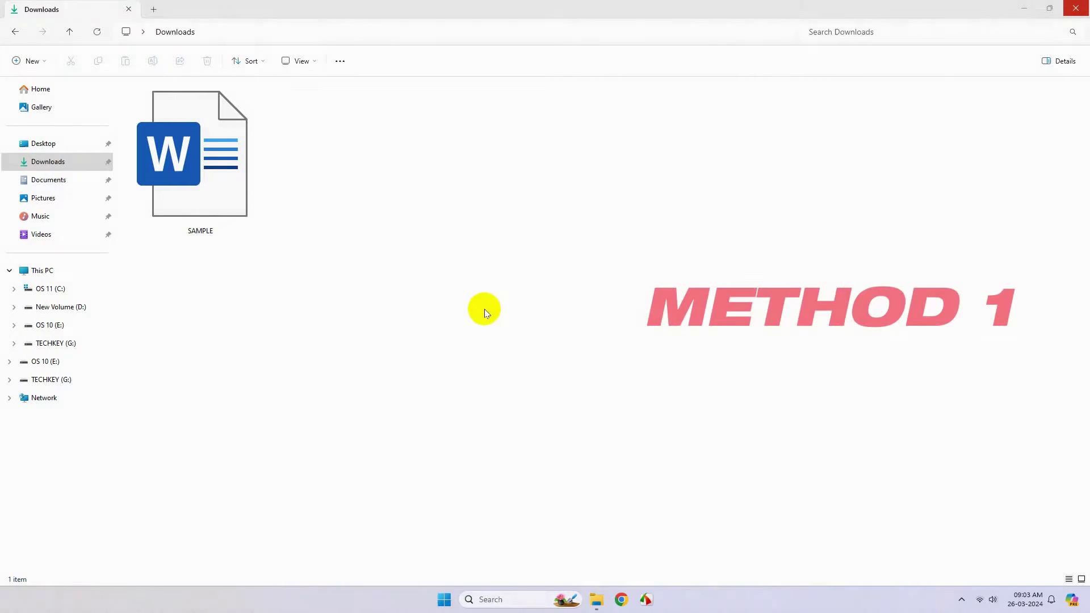
Step: Unblock SAMPLE in its file Properties, apply it, and reopen SAMPLE in Word
right_click(205, 191)
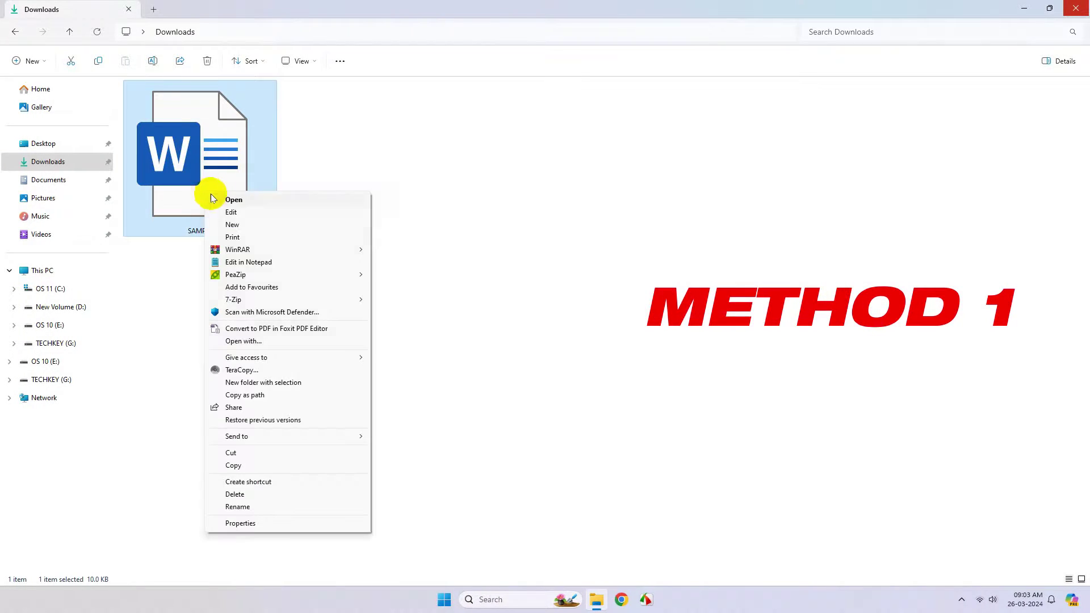
left_click(299, 523)
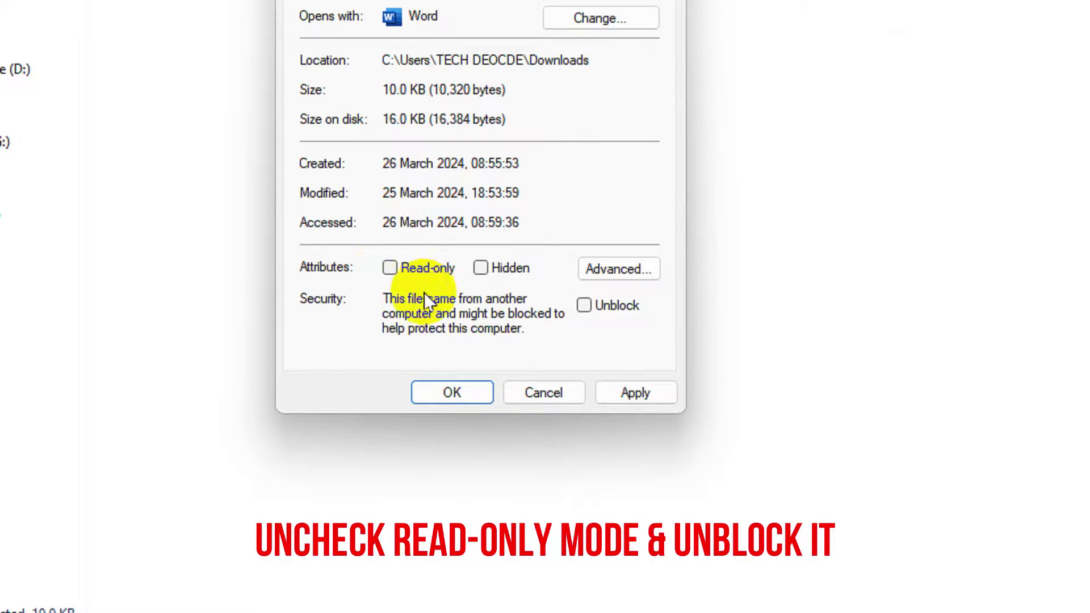
left_click(582, 307)
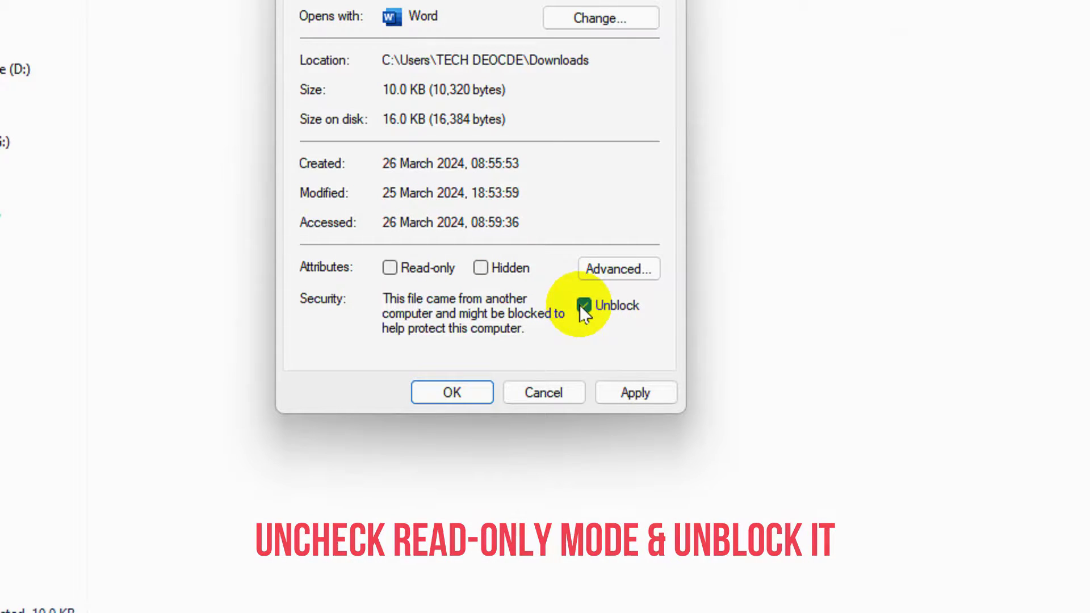
left_click(642, 390)
left_click(484, 394)
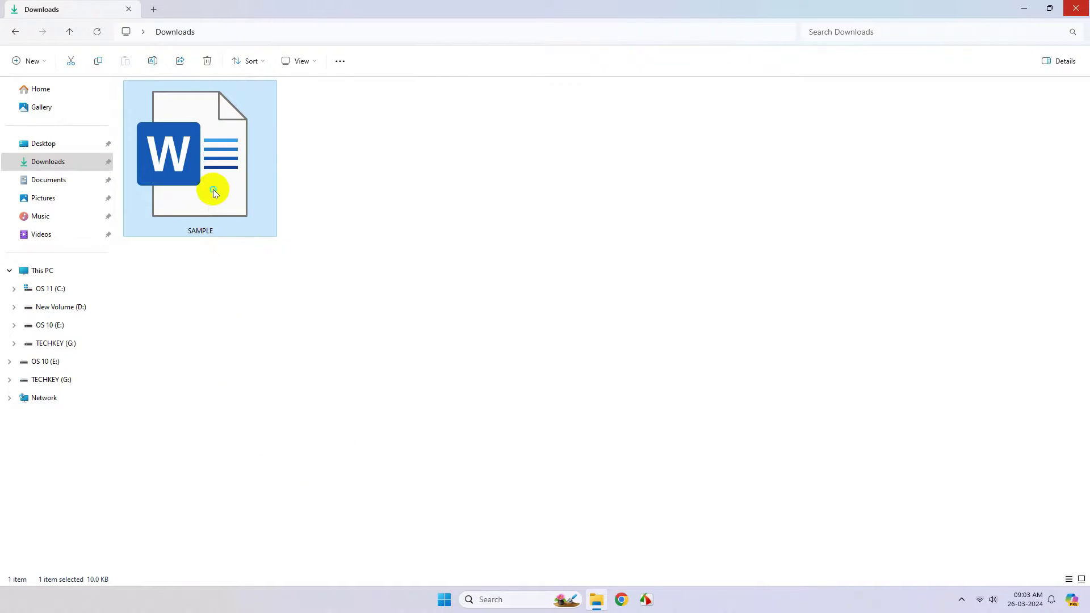
right_click(213, 189)
left_click(310, 200)
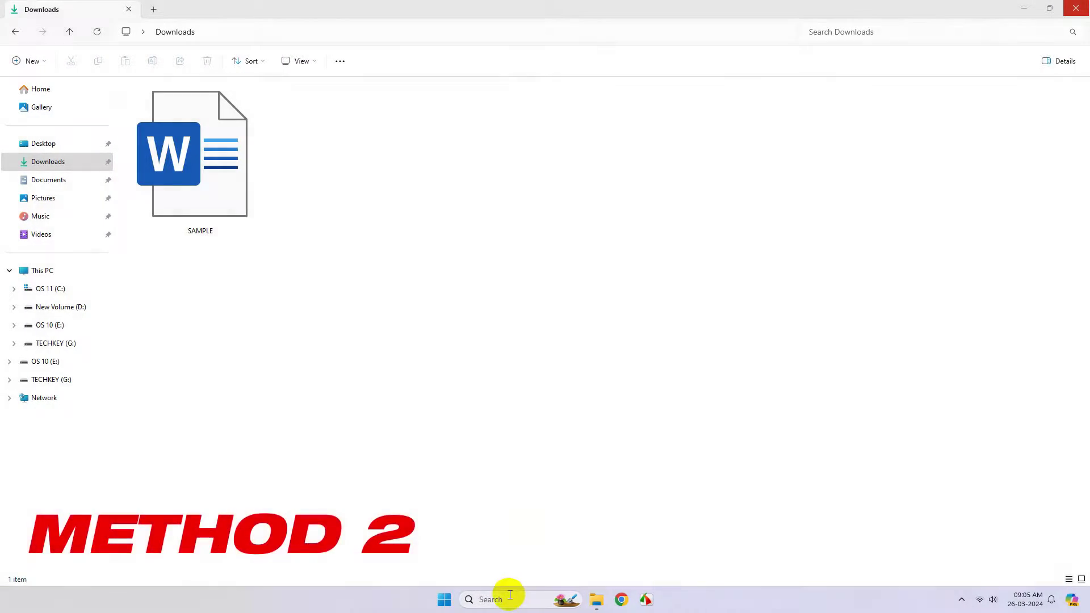
Step: Launch Word by searching for 'word' in Windows Search
left_click(509, 599)
type("word")
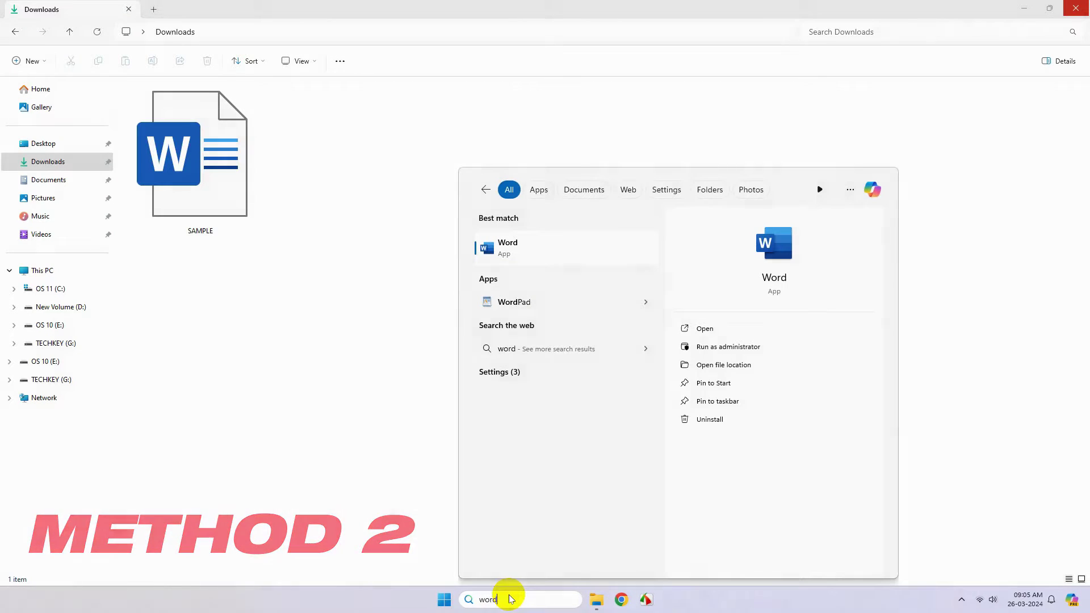
left_click(540, 257)
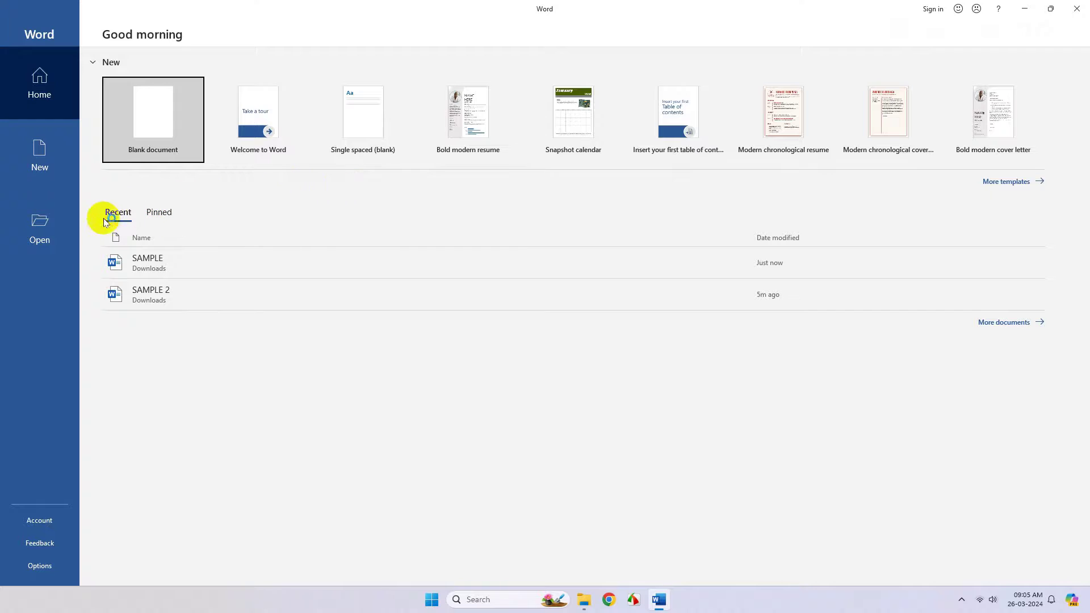
Step: Open SAMPLE from Downloads using Open and Repair
left_click(41, 243)
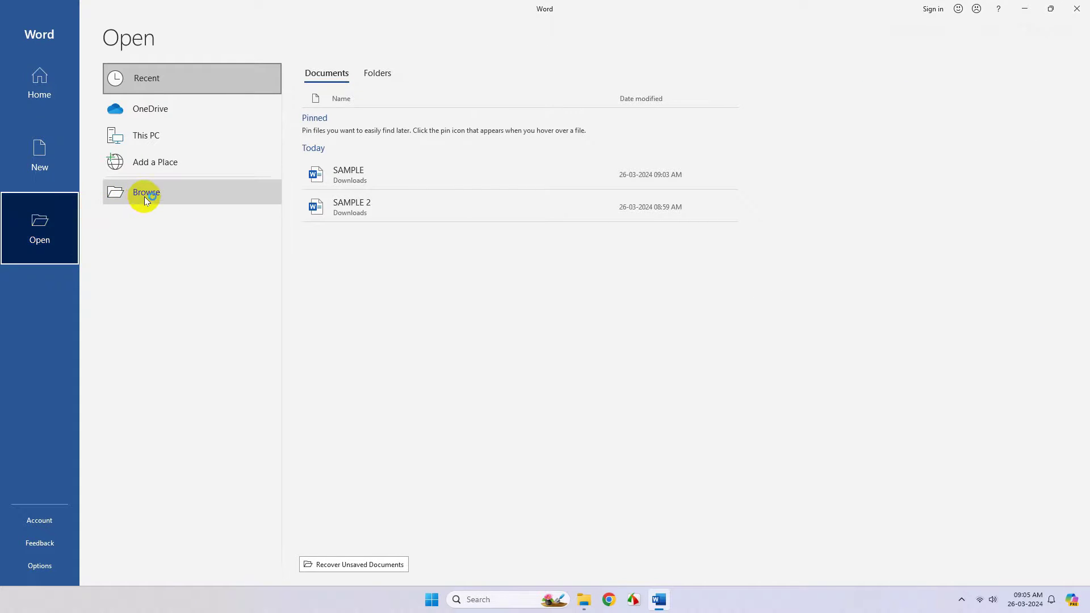
left_click(144, 196)
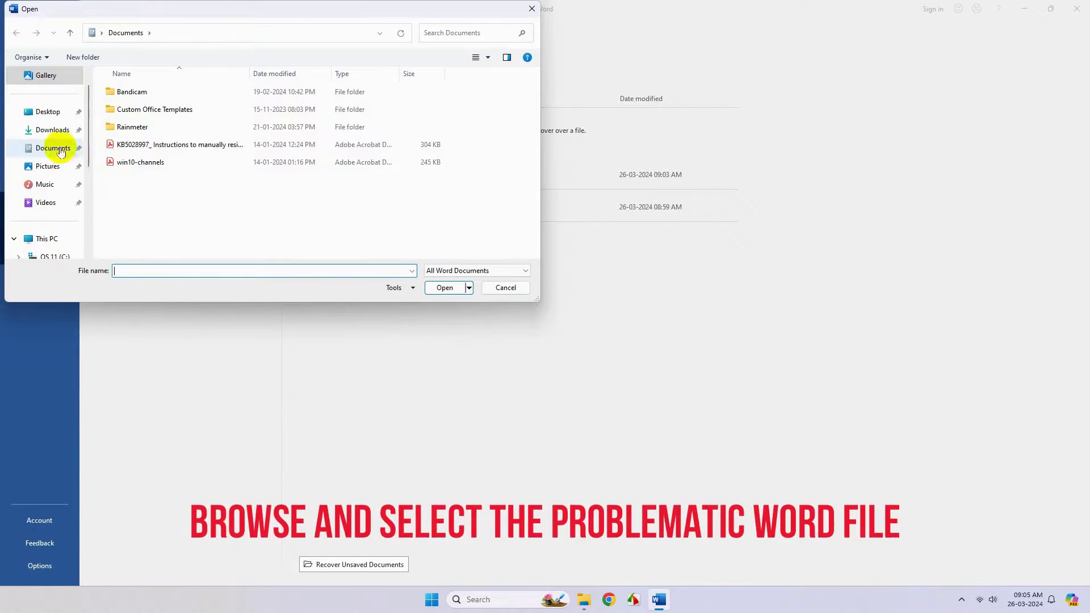
left_click(59, 134)
left_click(162, 101)
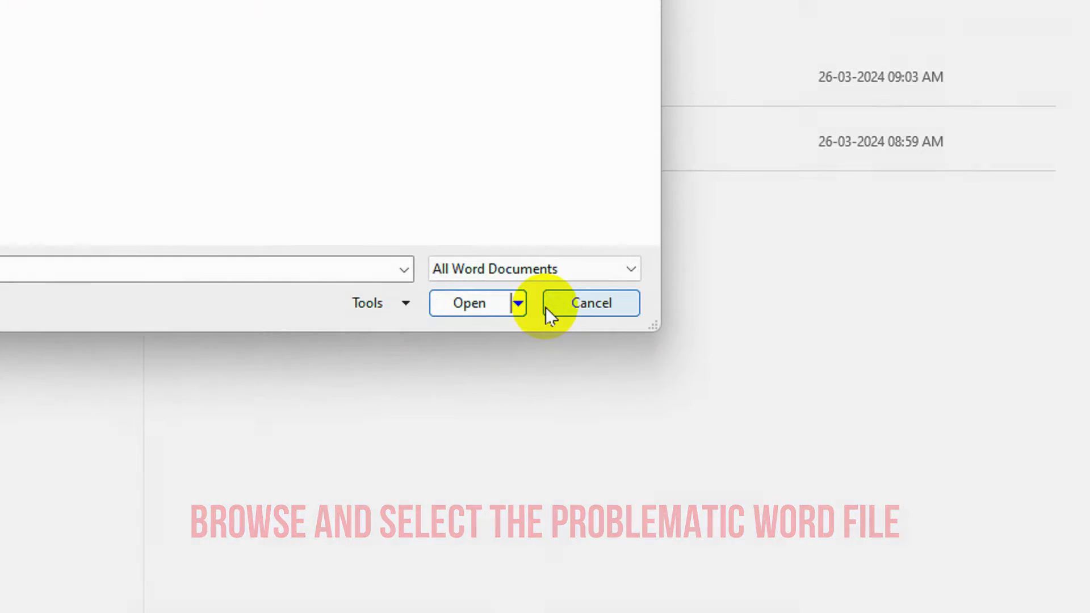
left_click(519, 303)
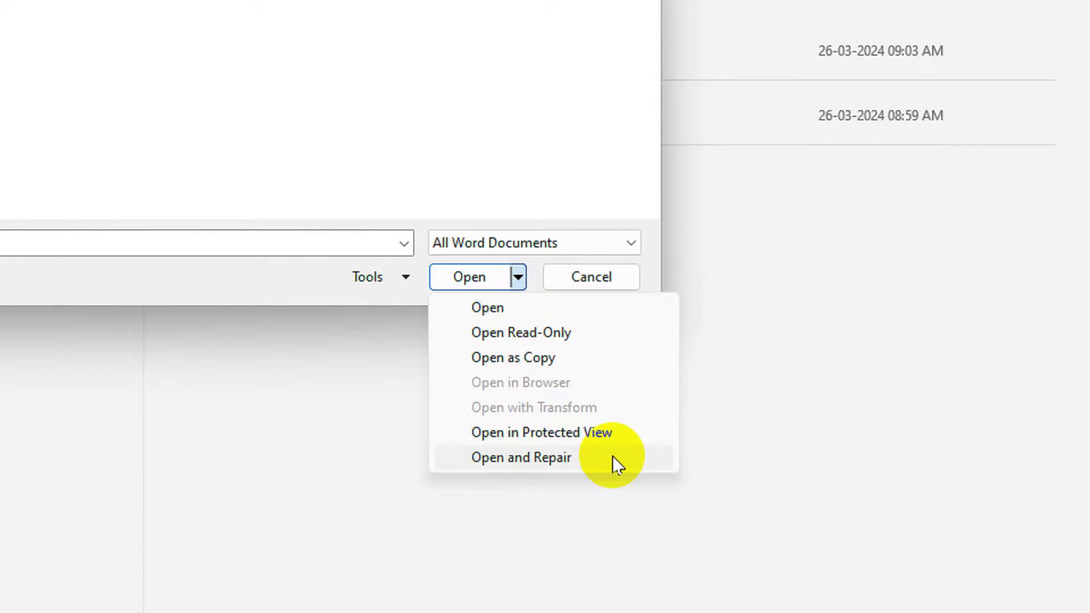
left_click(616, 457)
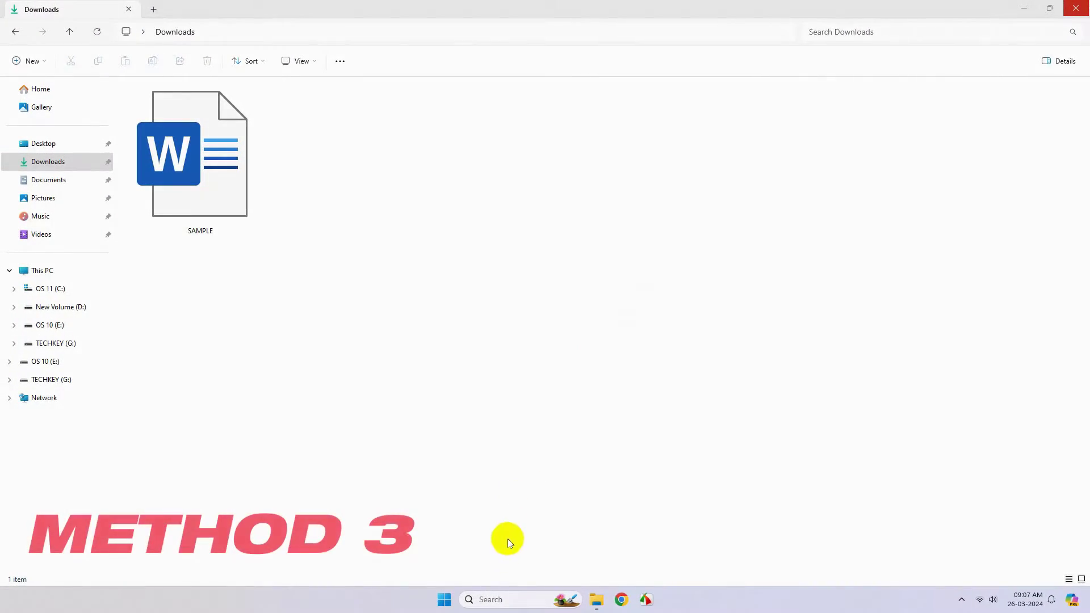
Step: Run 'winword /safe' from the Run dialog to start Word in Safe Mode
left_click(493, 600)
type("run")
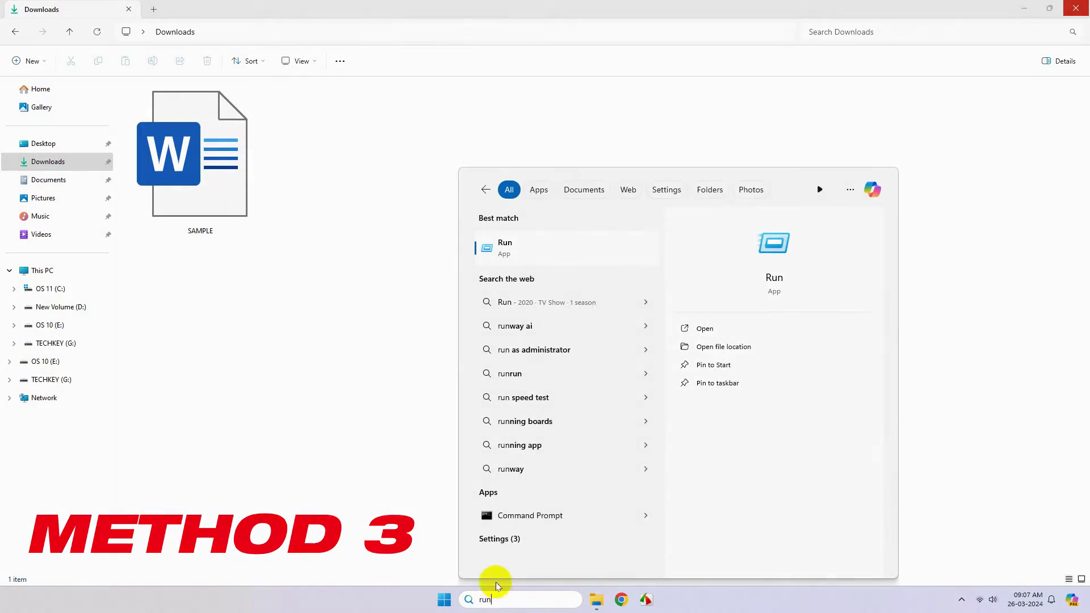
left_click(540, 256)
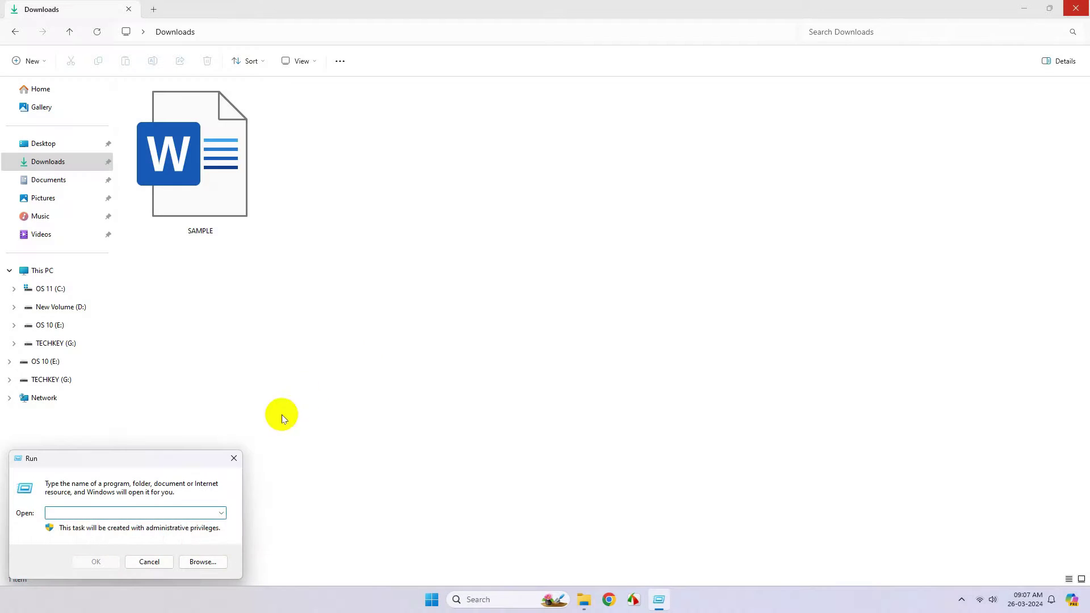
type("wi")
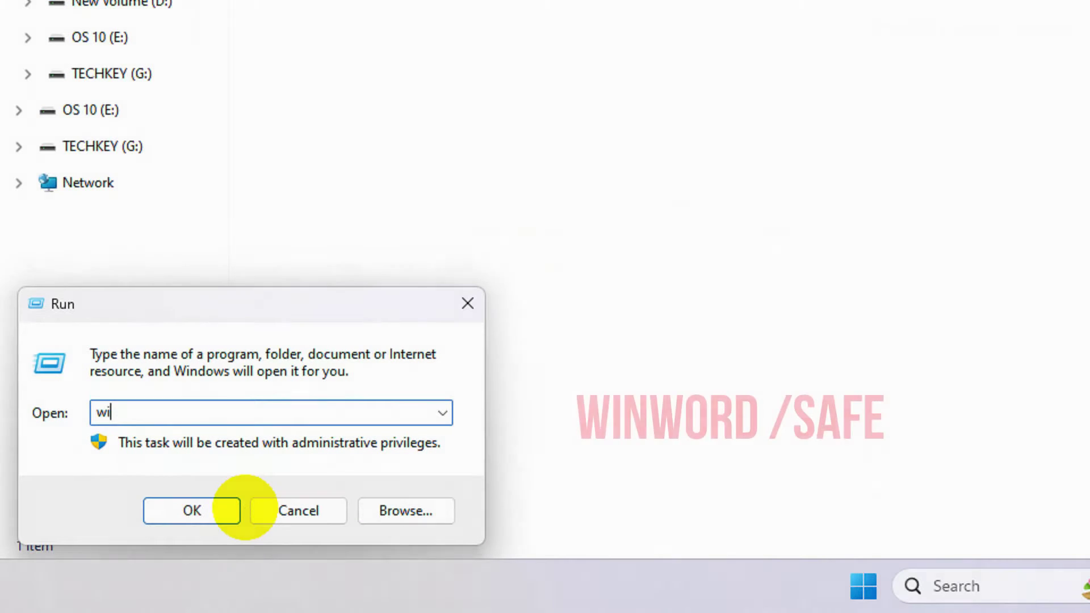
type("nword ")
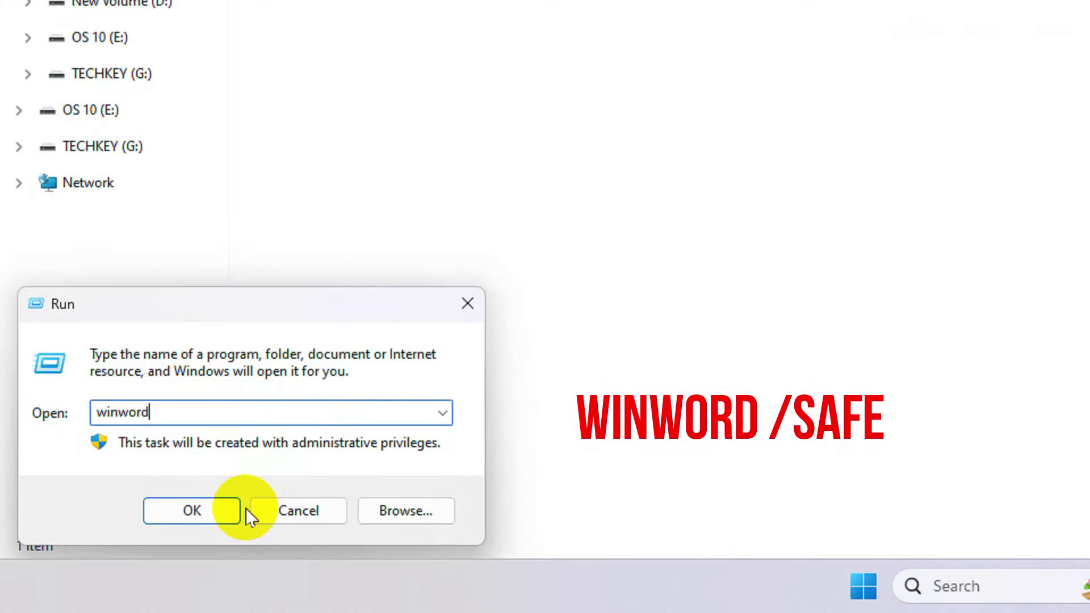
type("/safe")
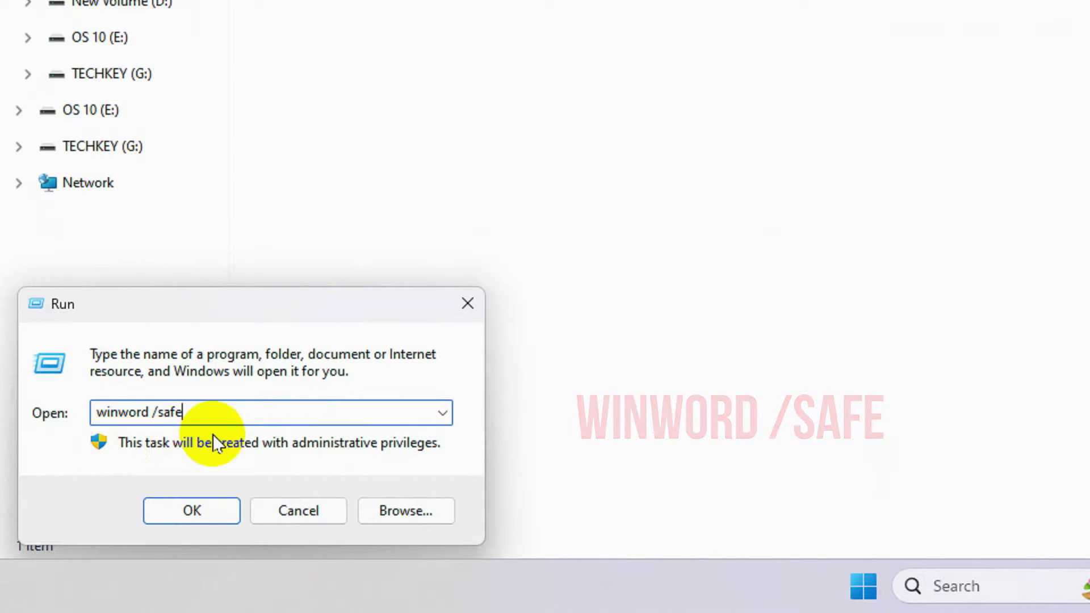
left_click(193, 496)
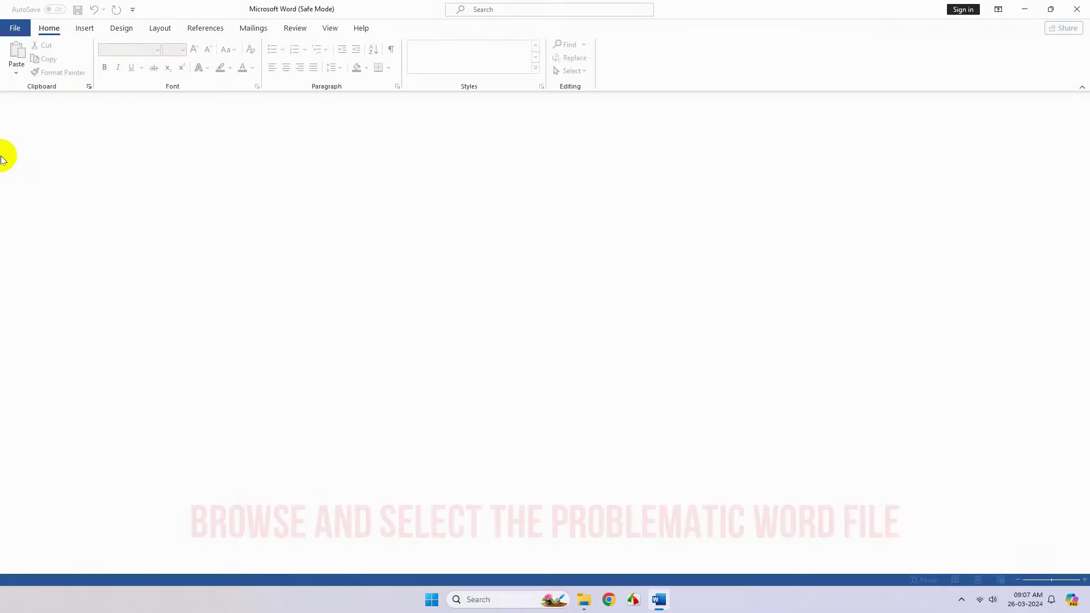
Step: Open SAMPLE from Downloads in Safe Mode Word and view its INDIA AND THE NORTH-EAST text
left_click(15, 29)
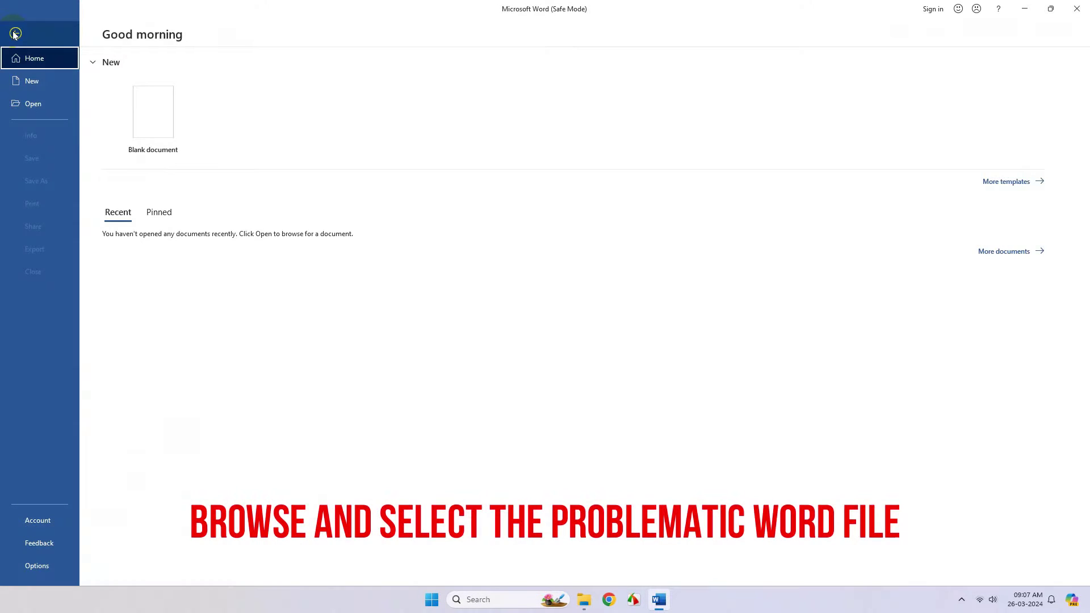
left_click(23, 102)
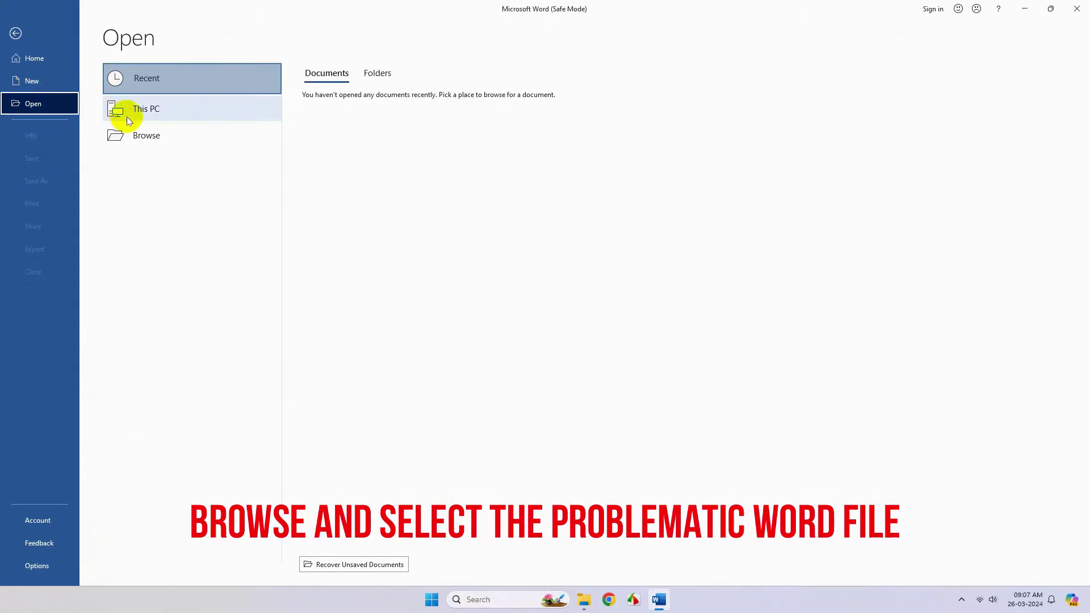
left_click(144, 135)
left_click(60, 131)
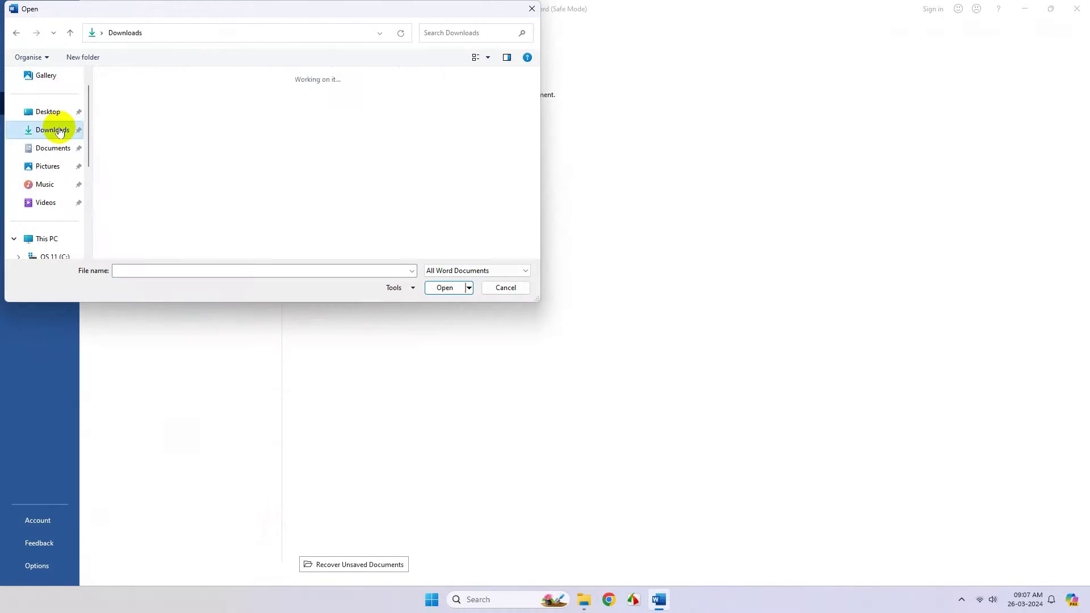
left_click(139, 105)
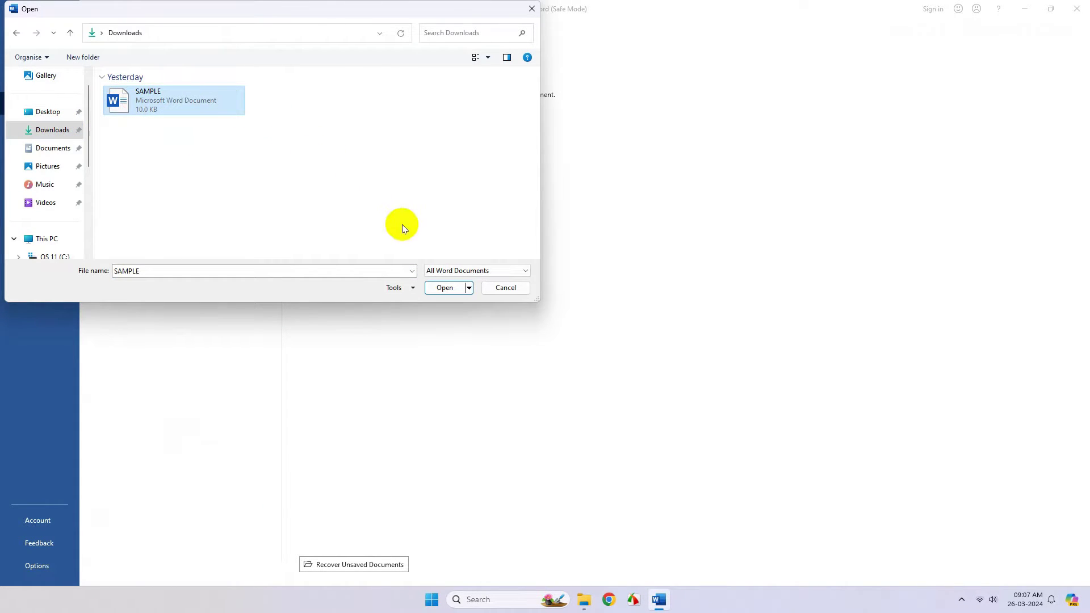
left_click(453, 292)
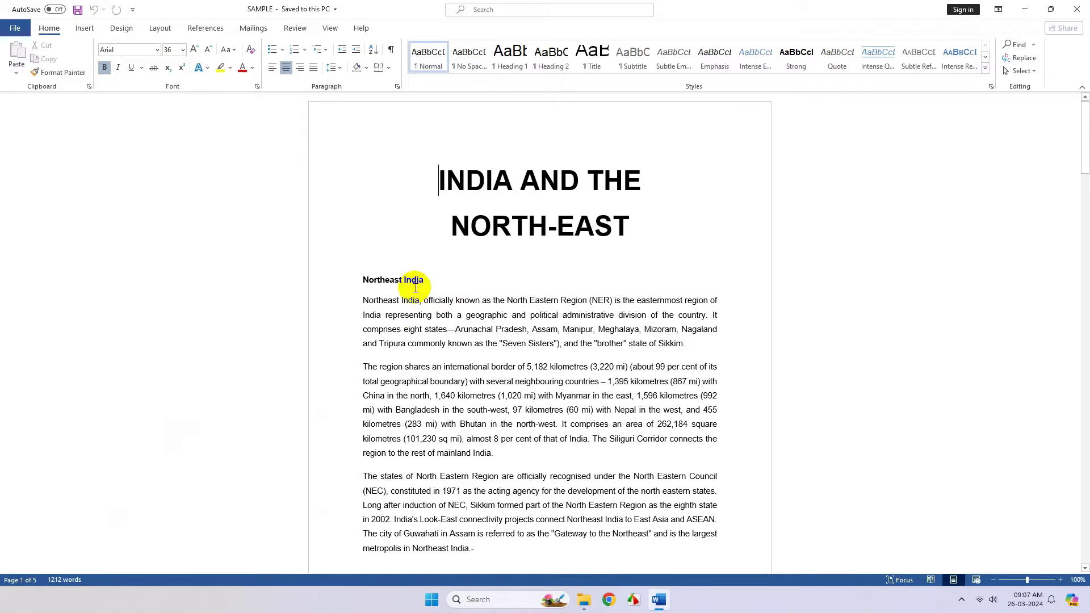
scroll(601, 307, "down", 2)
scroll(602, 307, "up", 1)
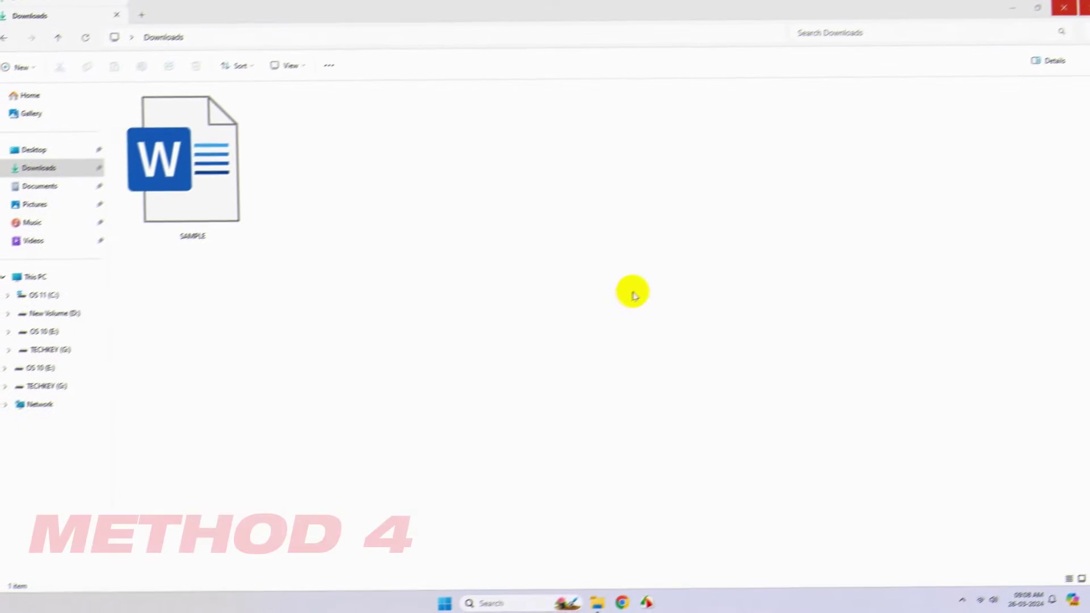
Step: Launch Word from Windows Search and open Word Options on the General page
left_click(498, 600)
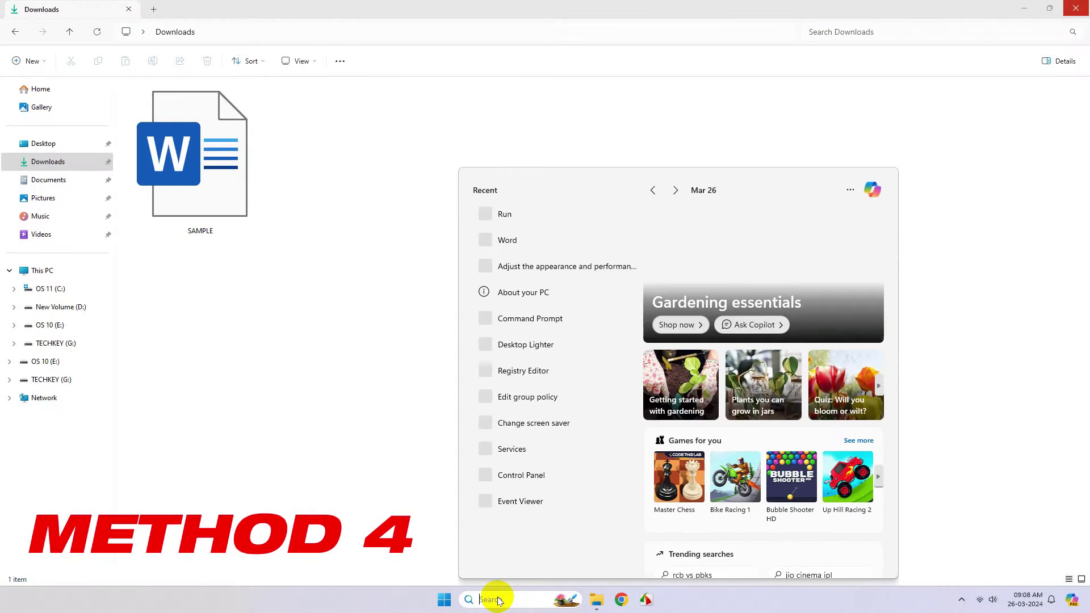
type("word")
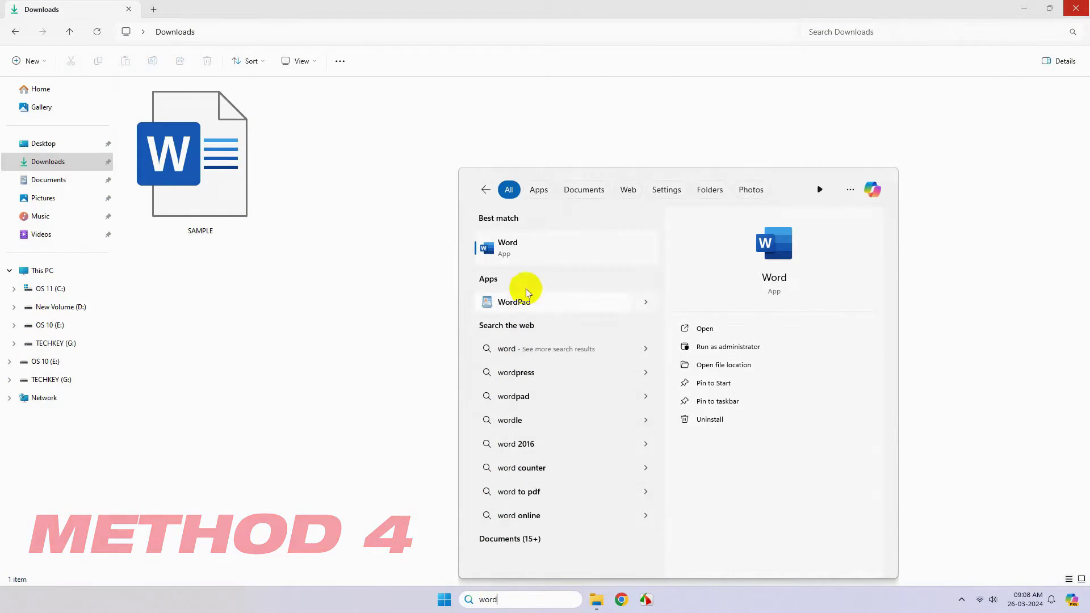
left_click(533, 258)
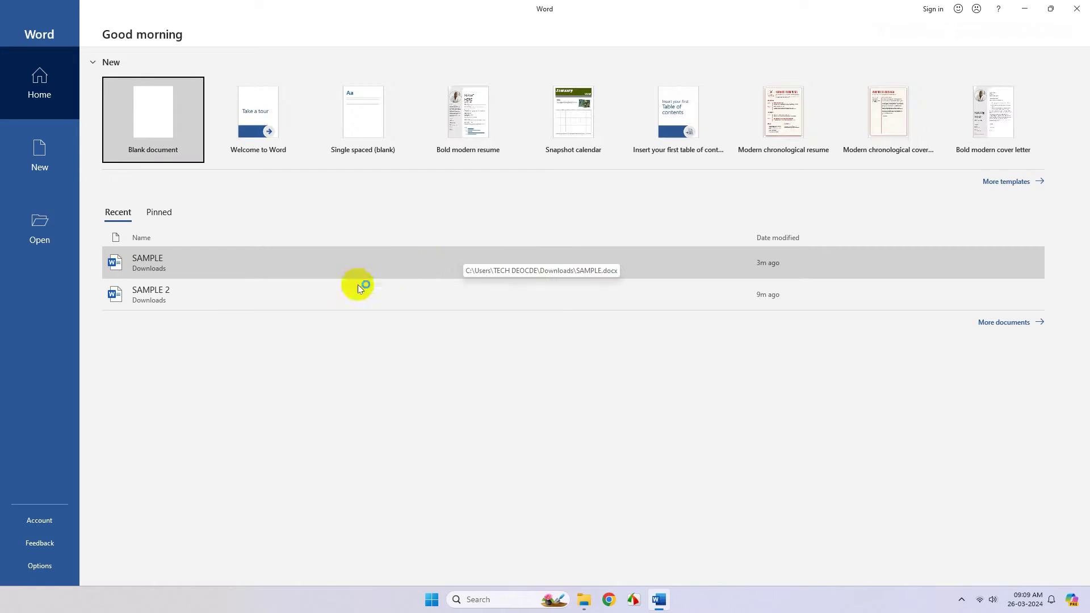
left_click(45, 568)
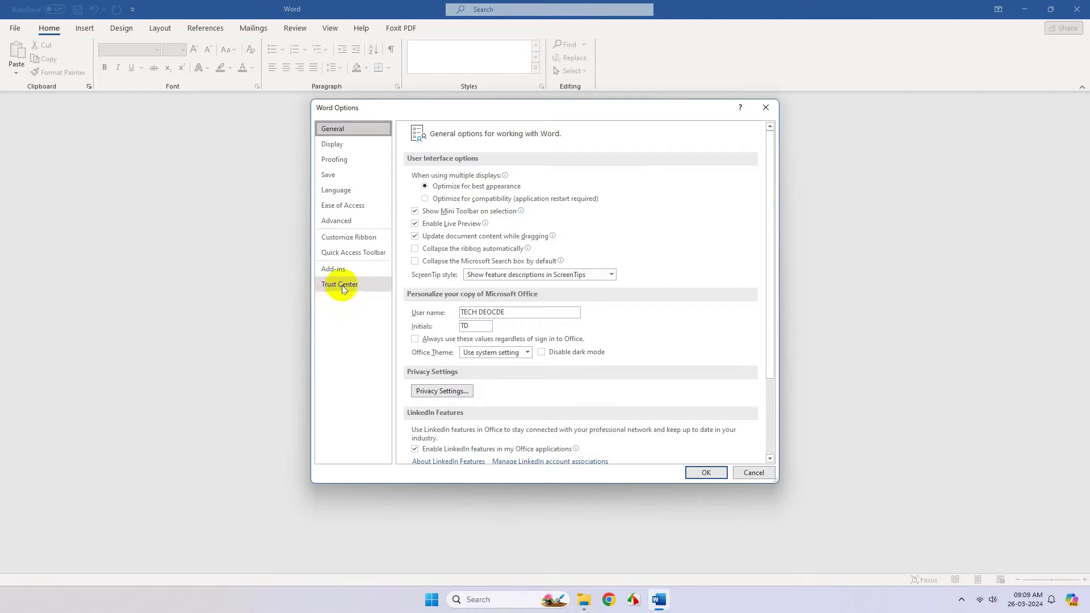
Step: Disable Protected View for internet files, unsafe locations, and Outlook attachments in the Trust Center
left_click(340, 285)
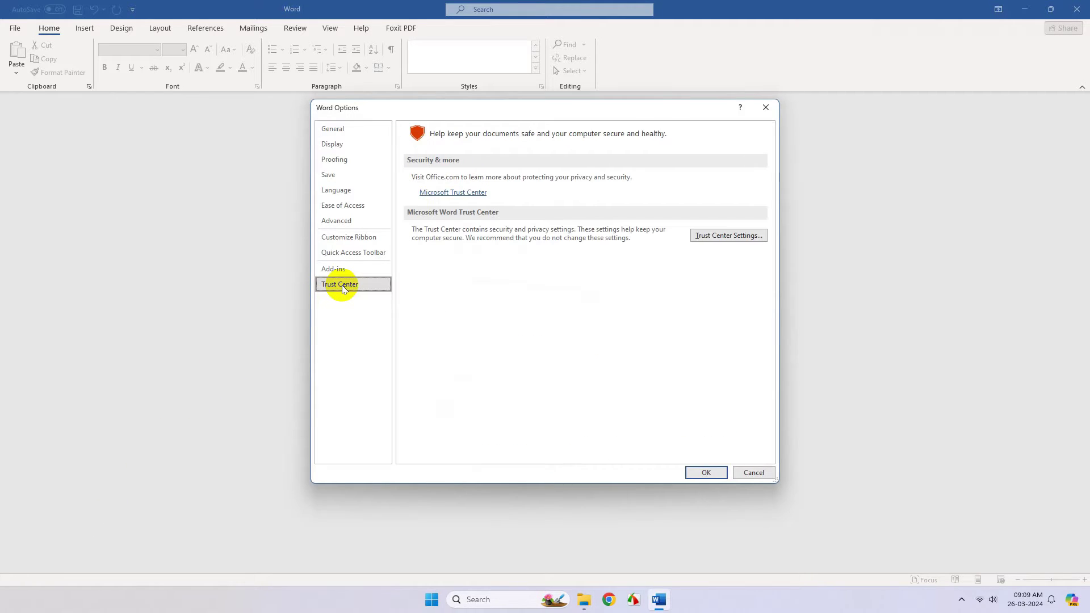
left_click(710, 236)
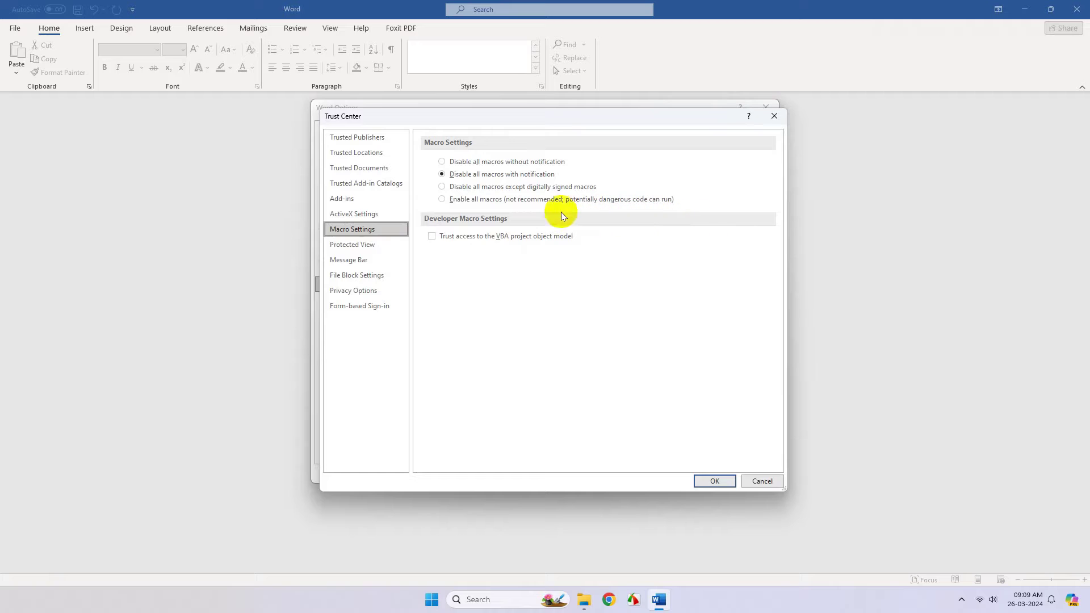
left_click(366, 244)
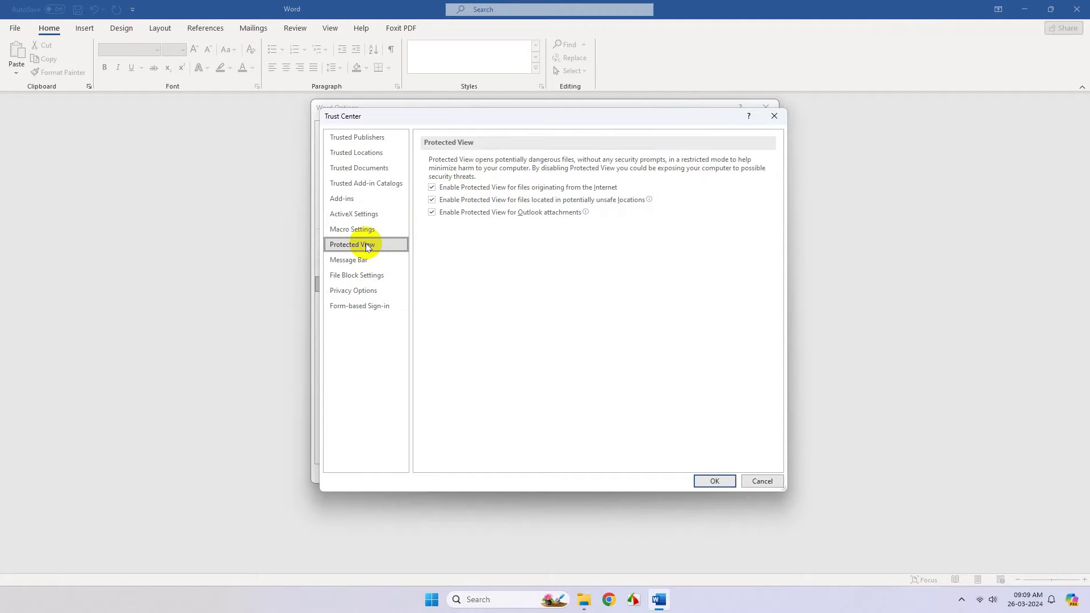
left_click(432, 188)
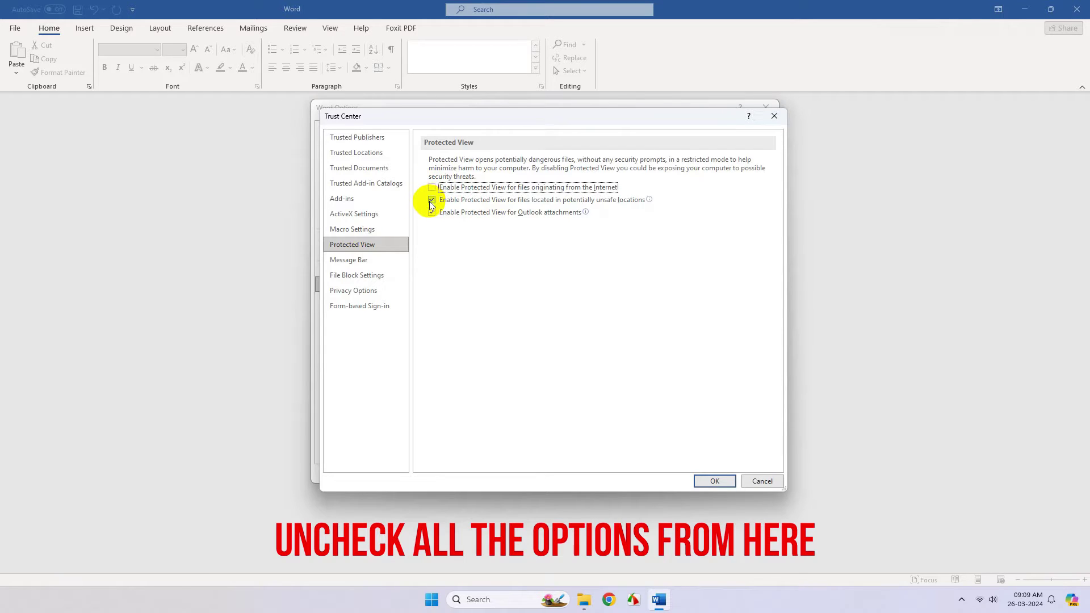
left_click(432, 200)
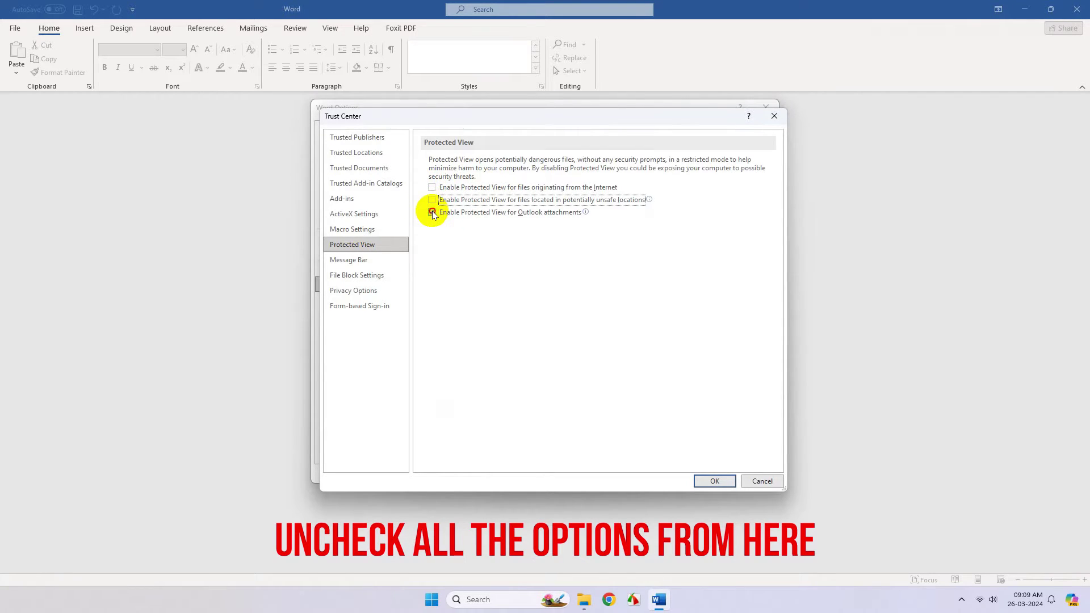
left_click(432, 212)
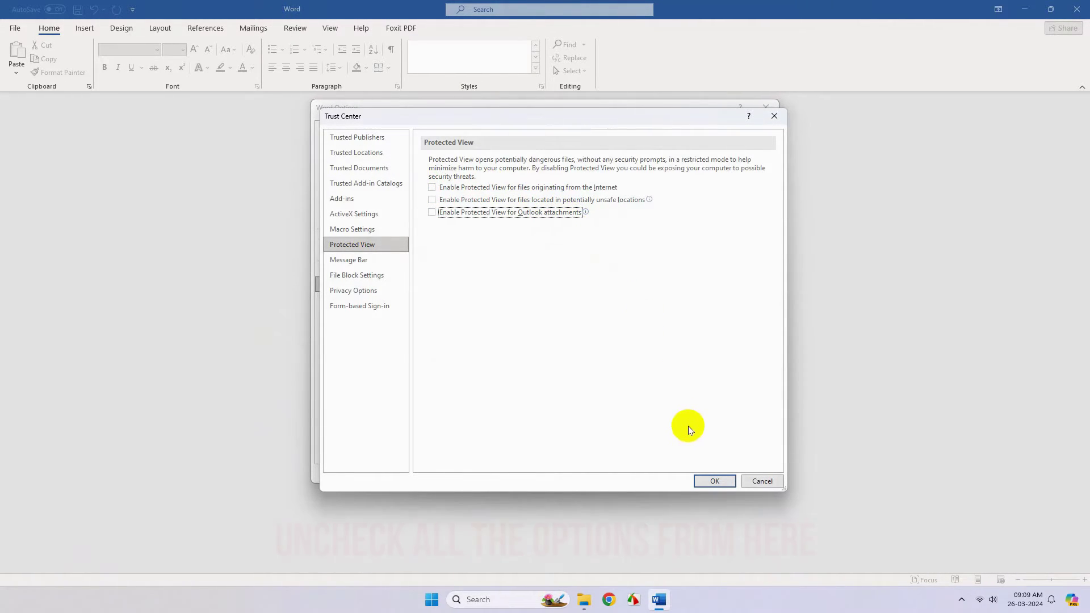
left_click(707, 481)
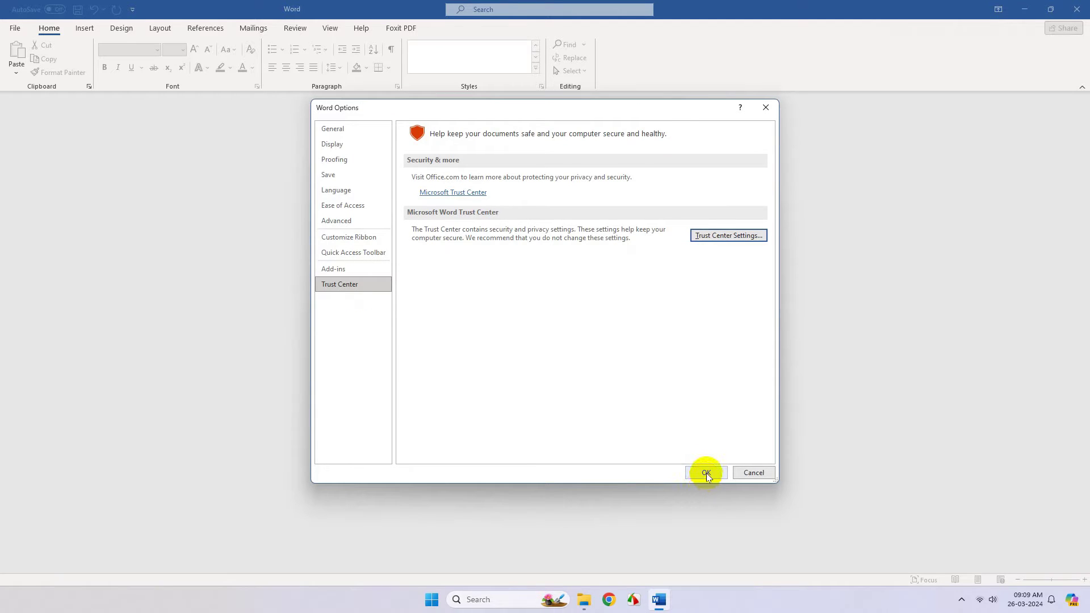
left_click(707, 472)
Step: Open SAMPLE from the Downloads folder in Word
left_click(15, 28)
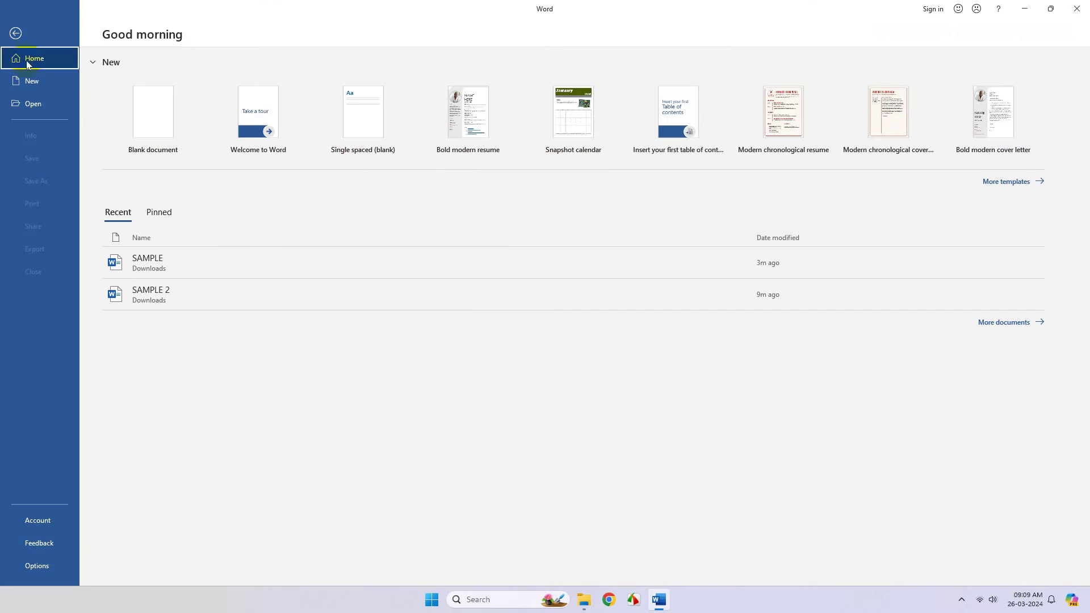
left_click(26, 104)
left_click(139, 189)
left_click(52, 130)
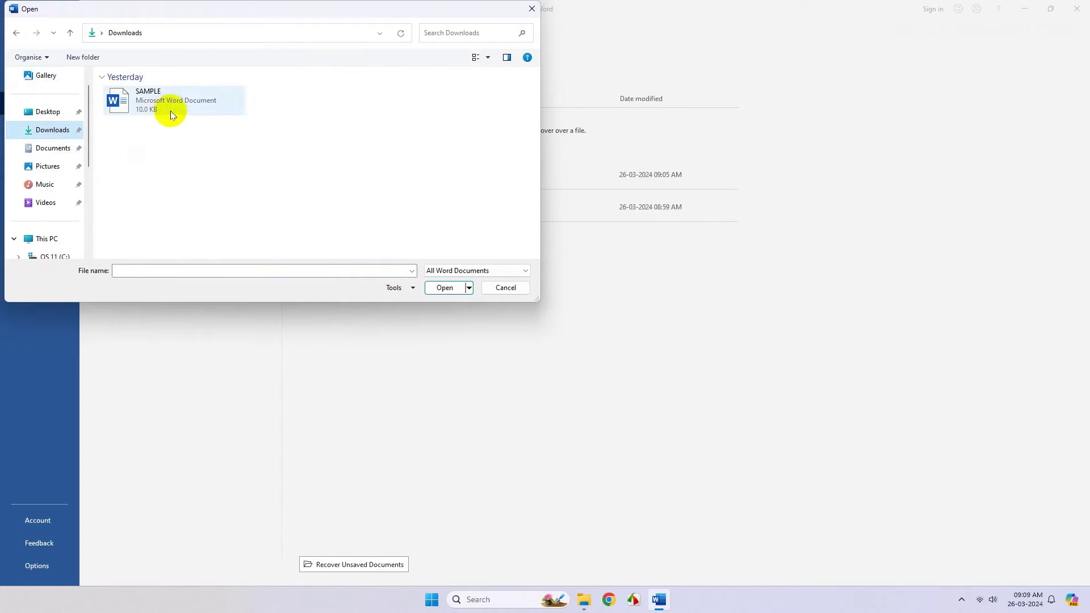
left_click(170, 110)
left_click(442, 289)
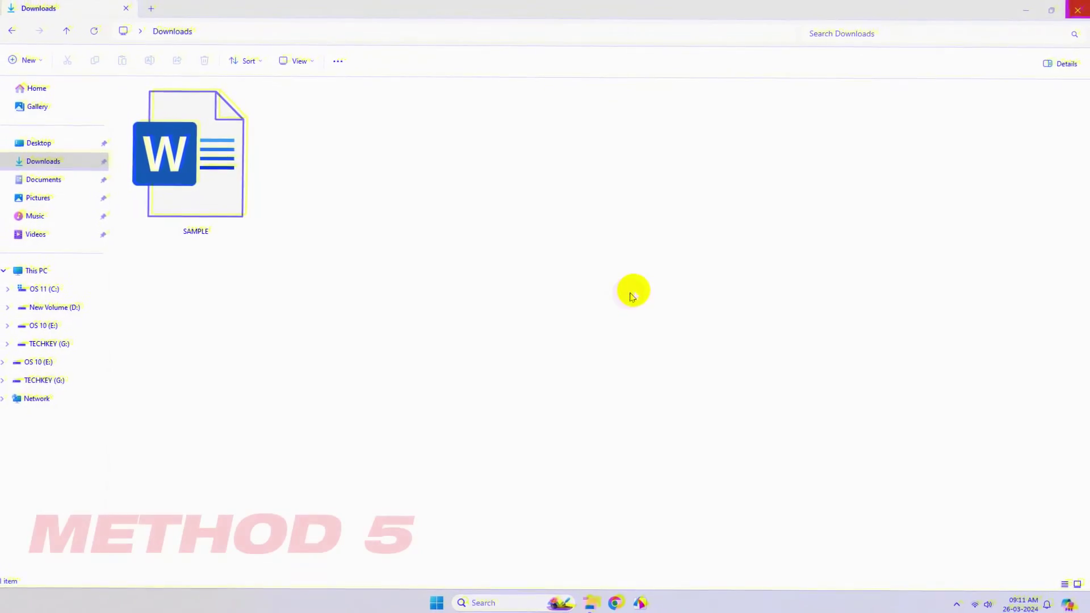
Step: Start Word from the 'word' search results and open Word Options on General
left_click(517, 591)
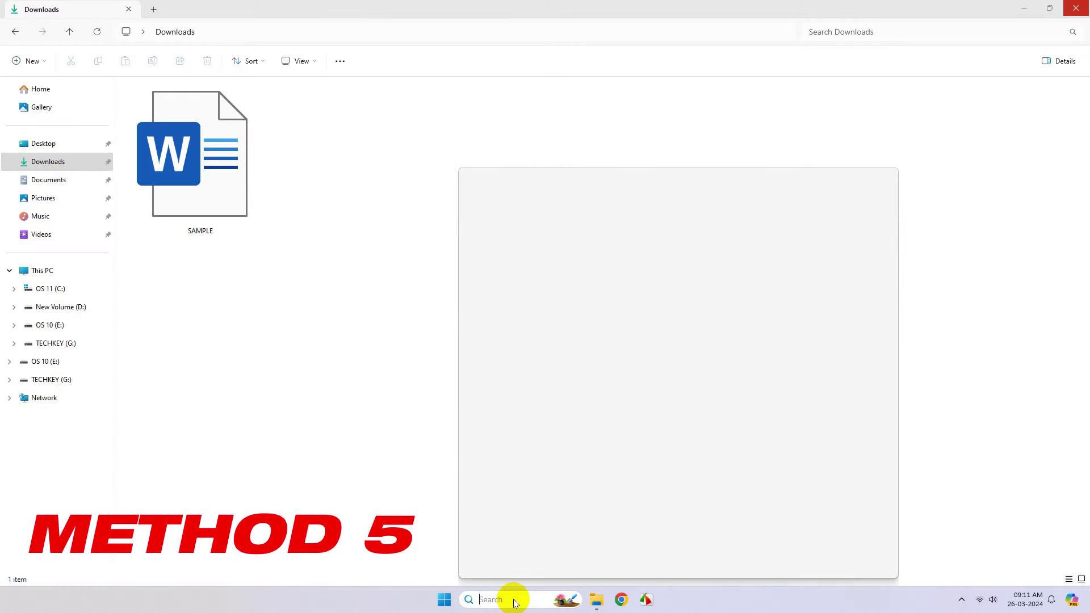
type("word")
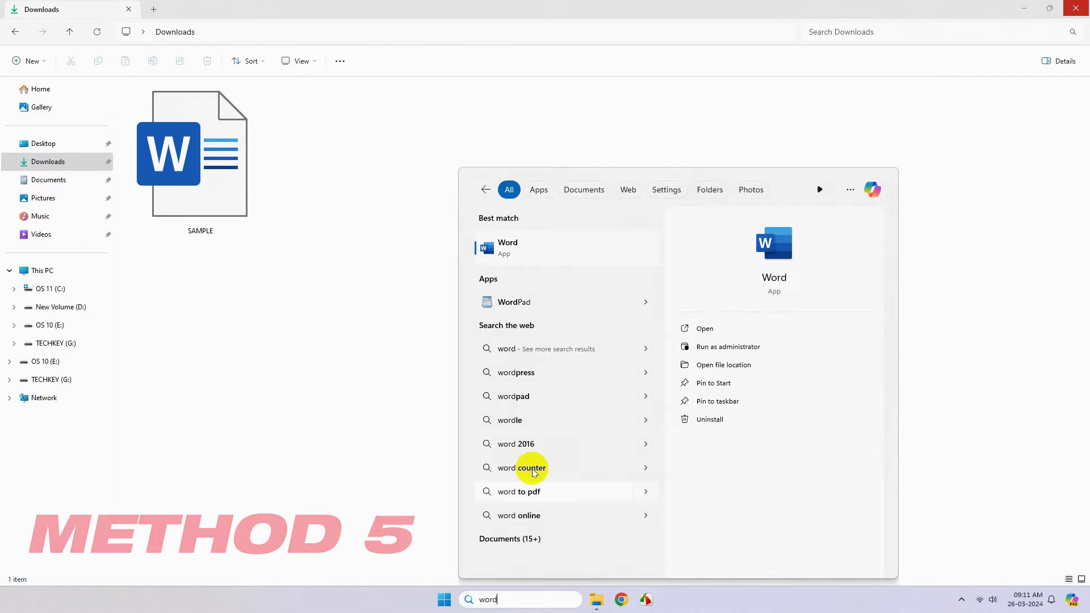
left_click(560, 244)
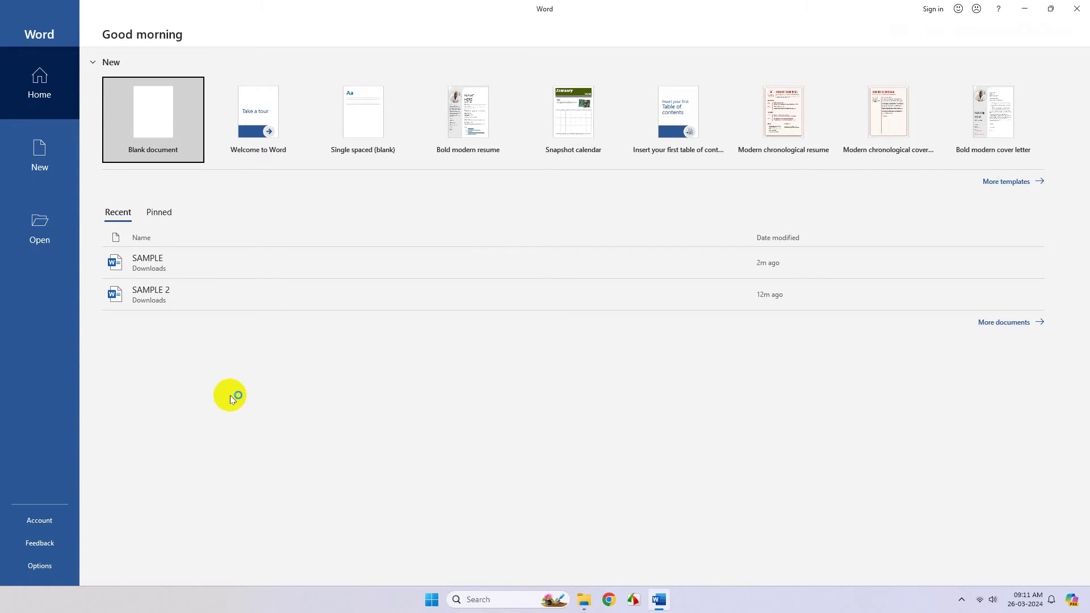
left_click(51, 565)
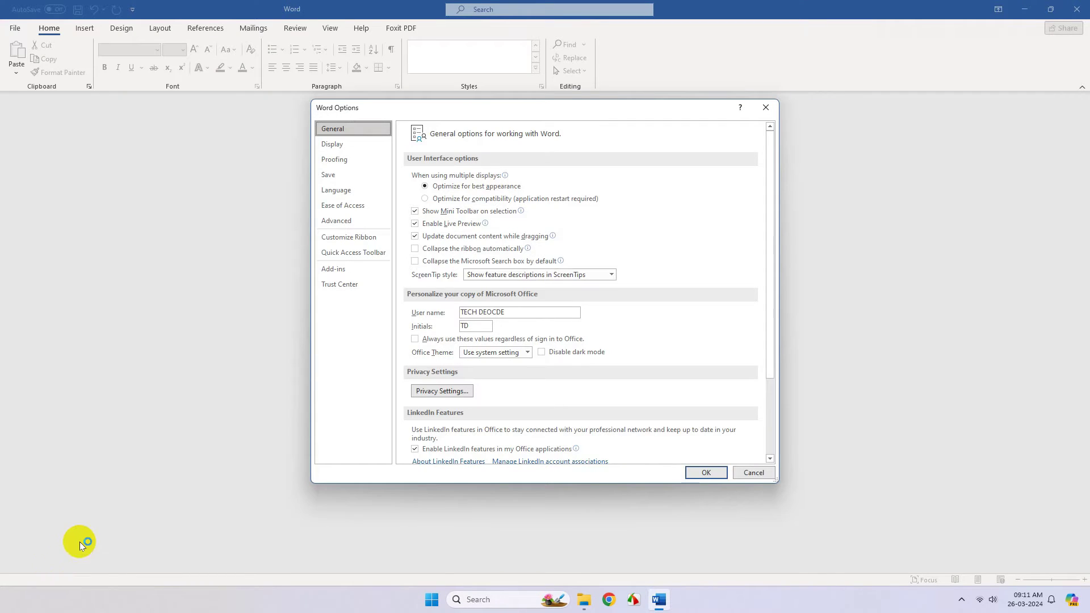
Step: Open Trust Center Settings > Trusted Locations and begin adding a new location
left_click(347, 287)
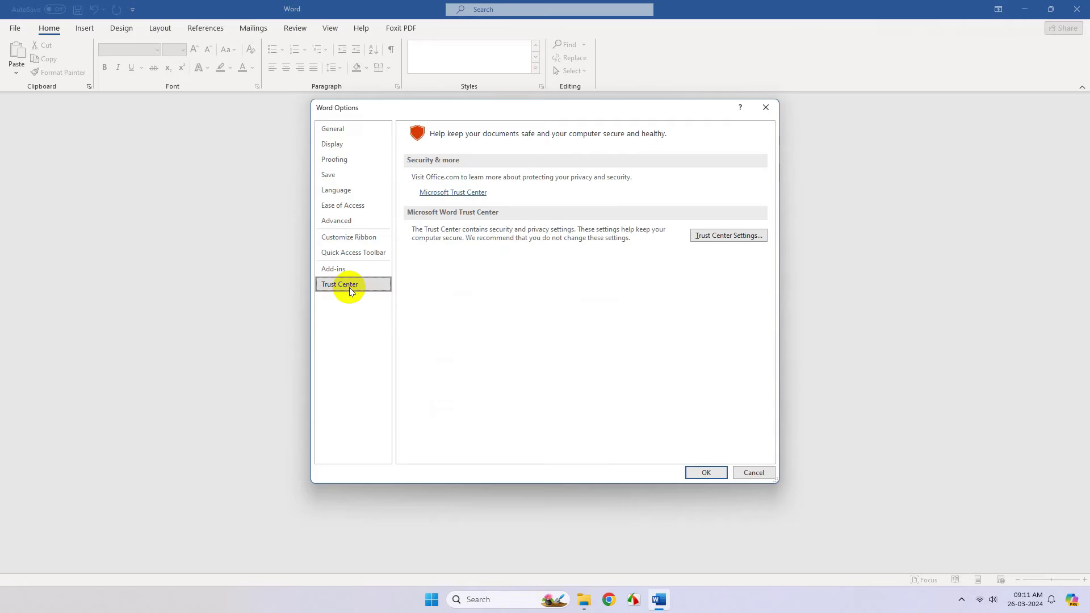
left_click(714, 246)
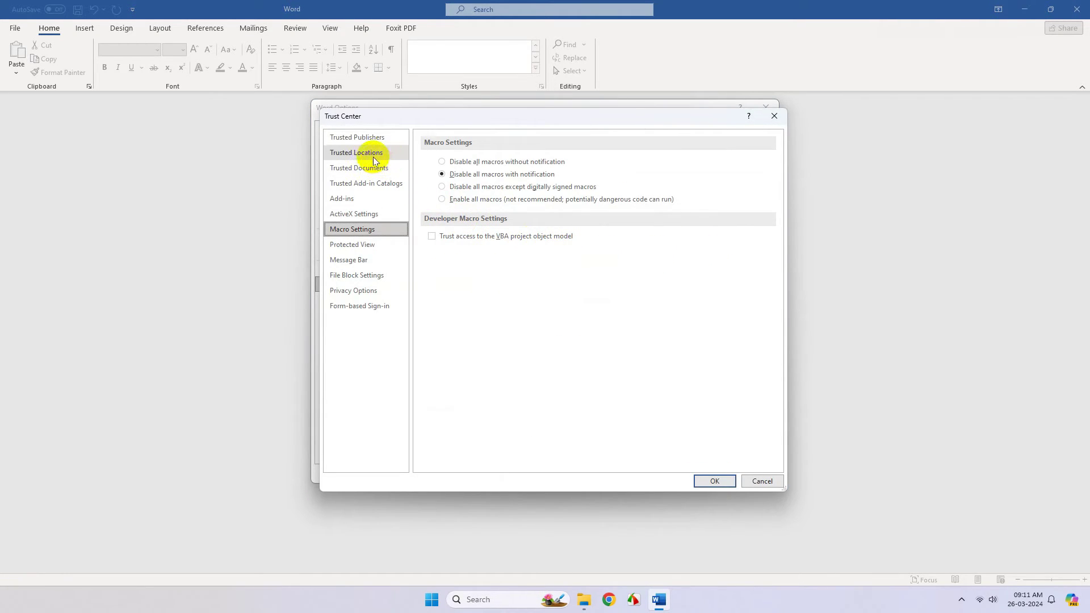
left_click(372, 156)
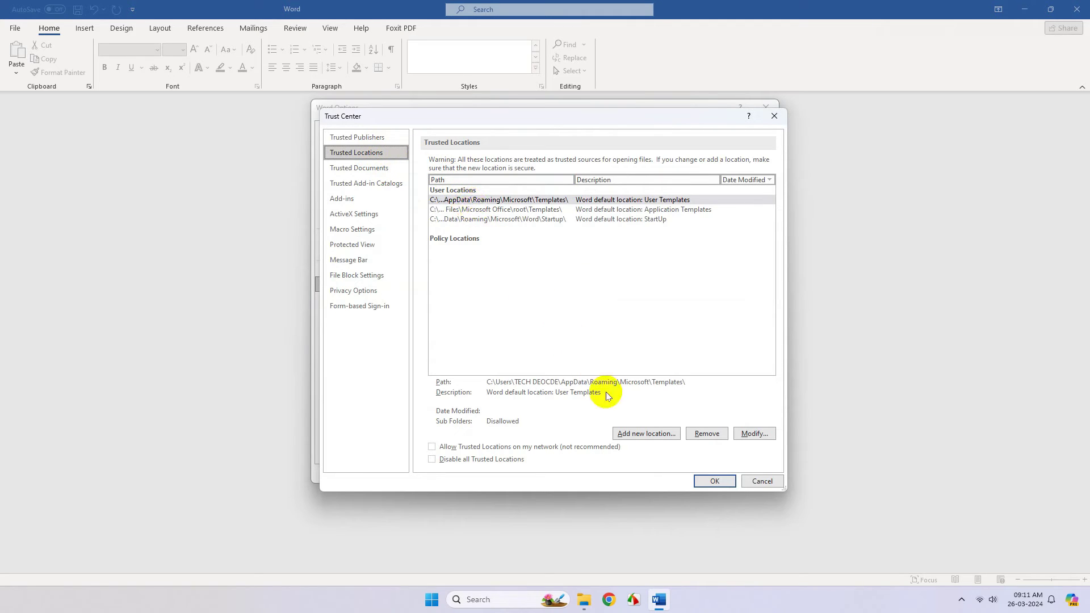
left_click(647, 434)
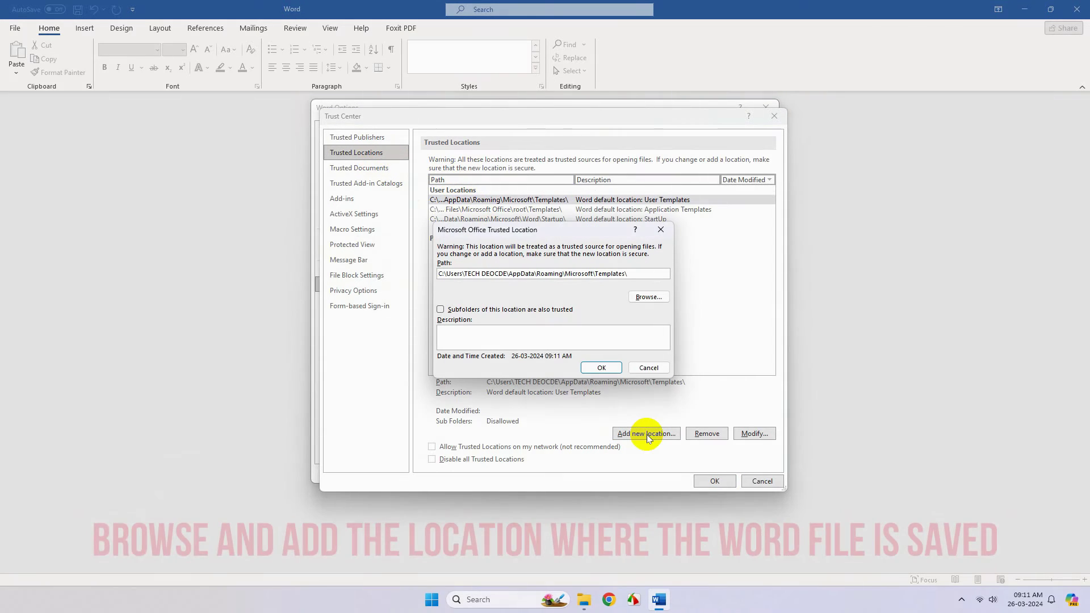
Step: Add Downloads as a trusted location, with its subfolders also trusted
left_click(649, 297)
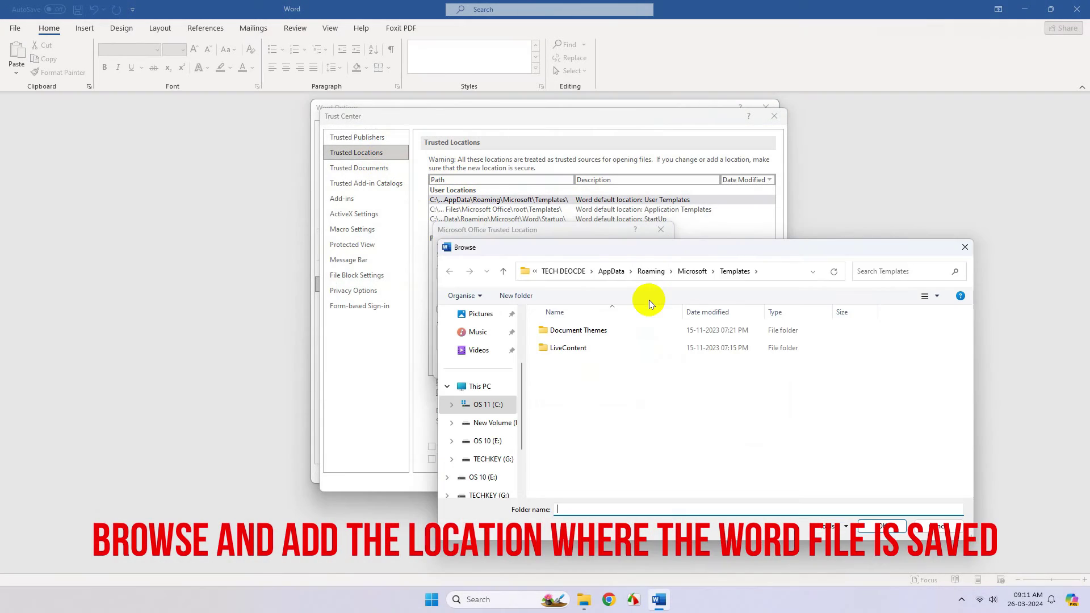
scroll(499, 341, "up", 2)
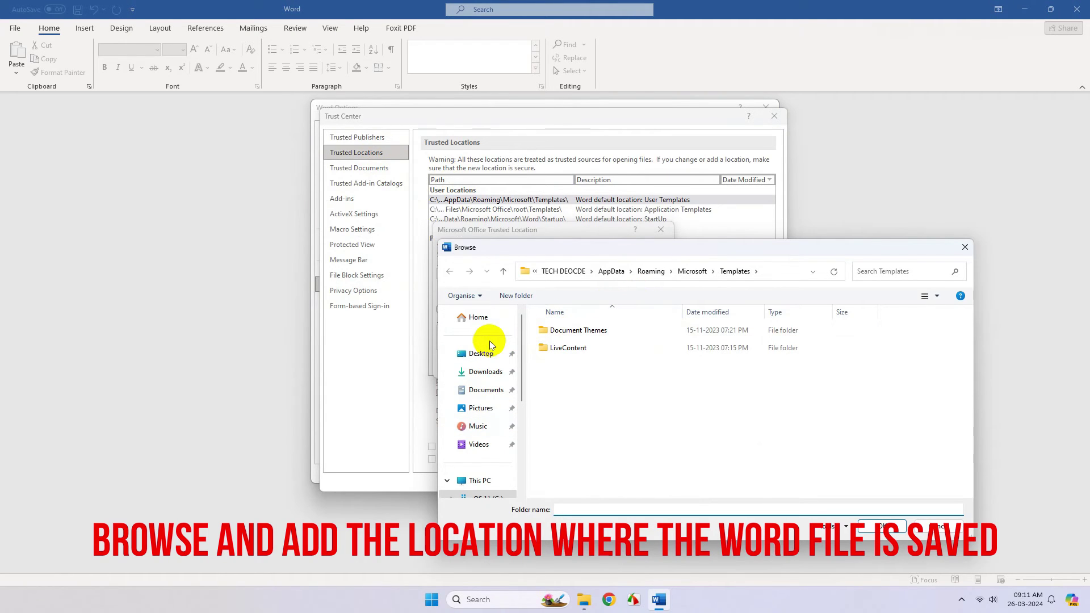
left_click(485, 372)
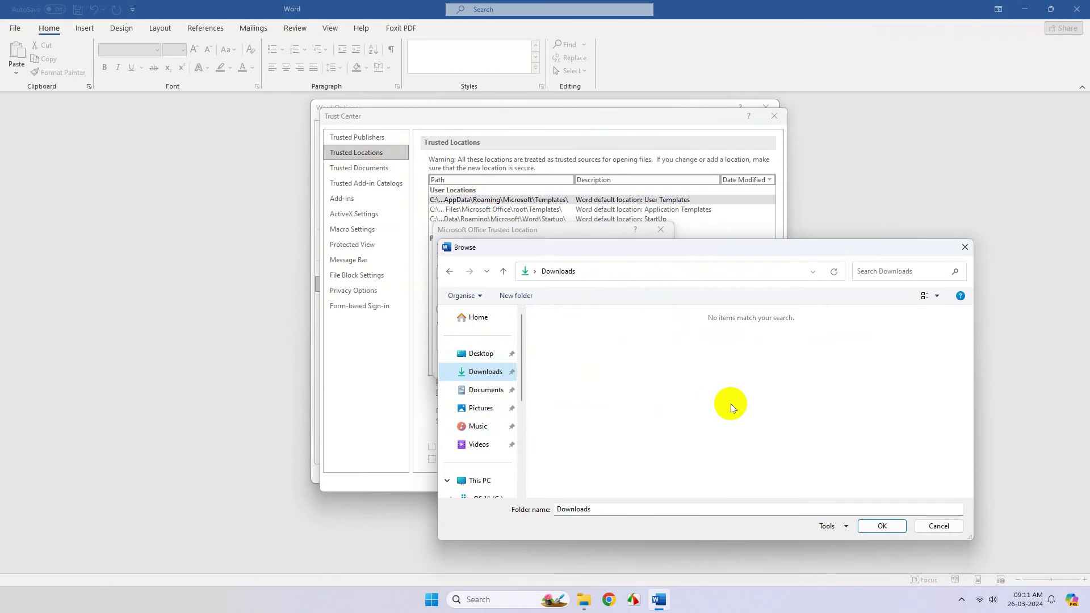
left_click(873, 526)
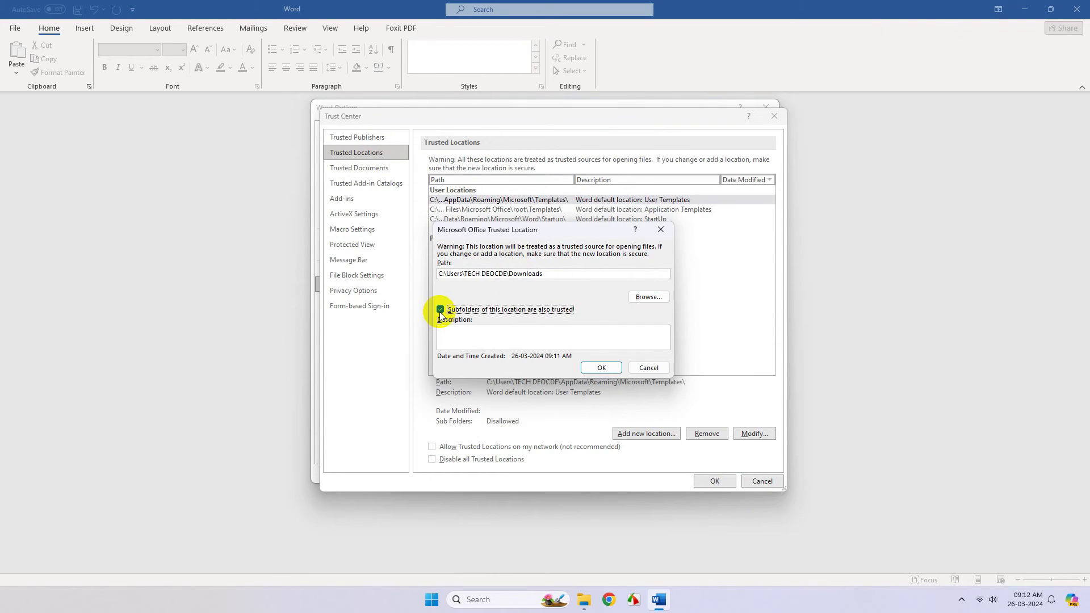
left_click(591, 372)
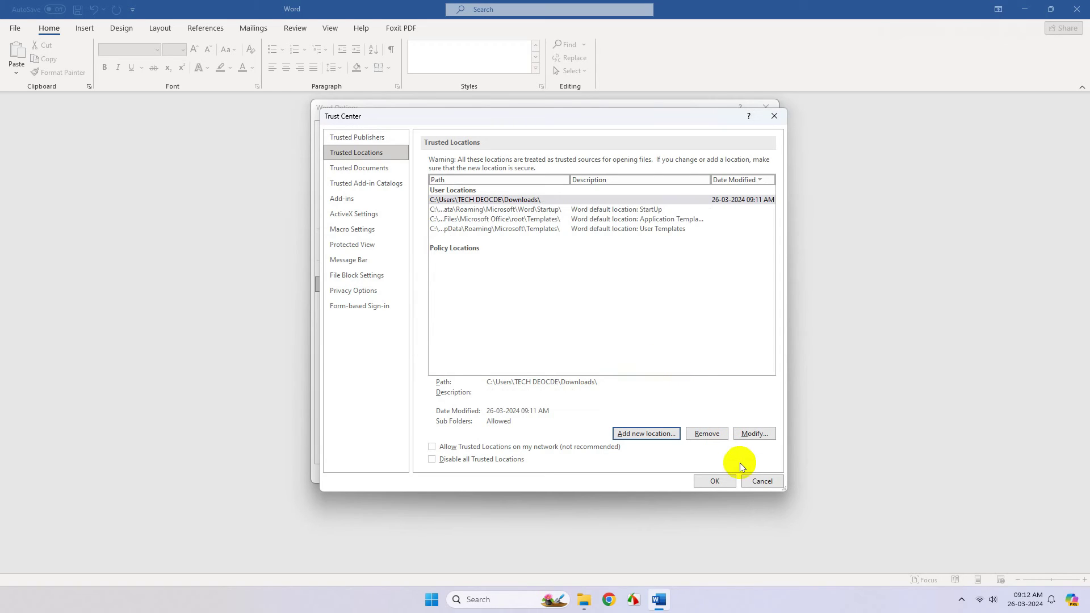
Step: Confirm the Trust Center and Word Options changes, then open SAMPLE from the Downloads folder
left_click(717, 480)
left_click(717, 478)
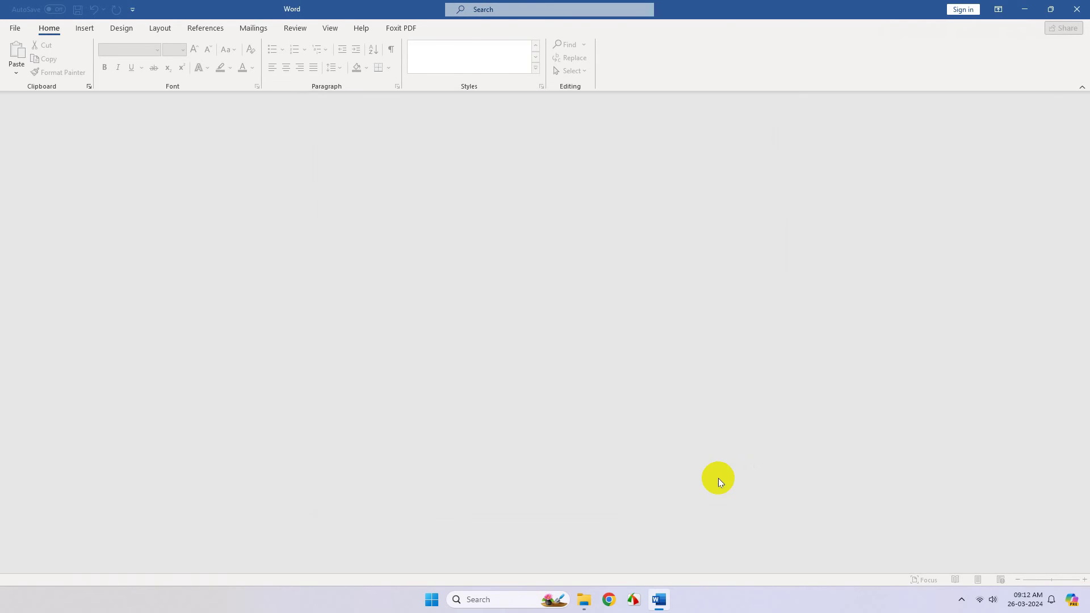
left_click(14, 28)
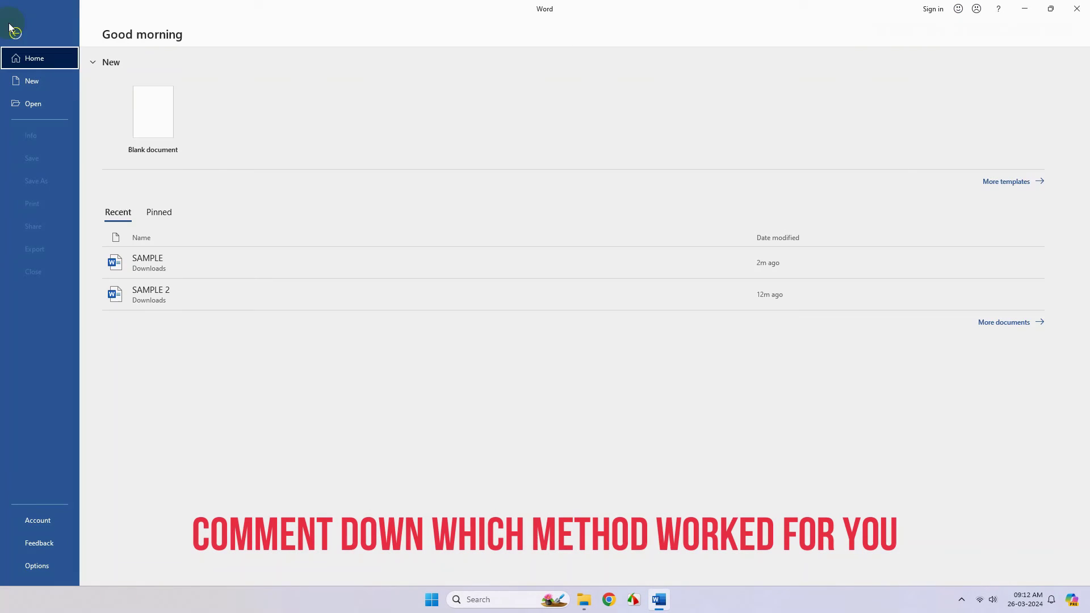
left_click(33, 104)
left_click(134, 192)
left_click(52, 130)
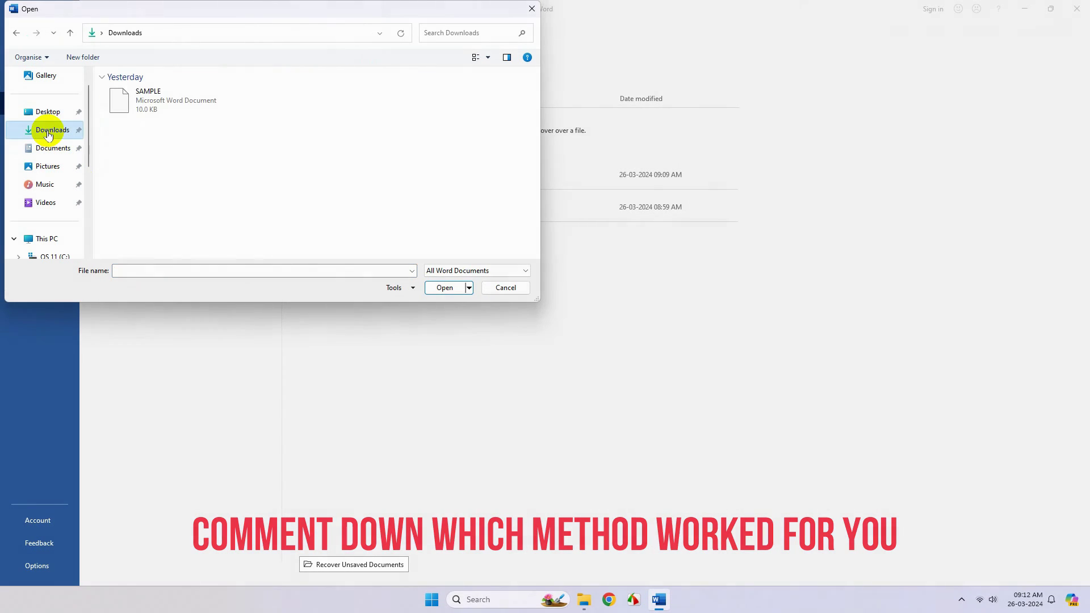
left_click(149, 94)
left_click(445, 287)
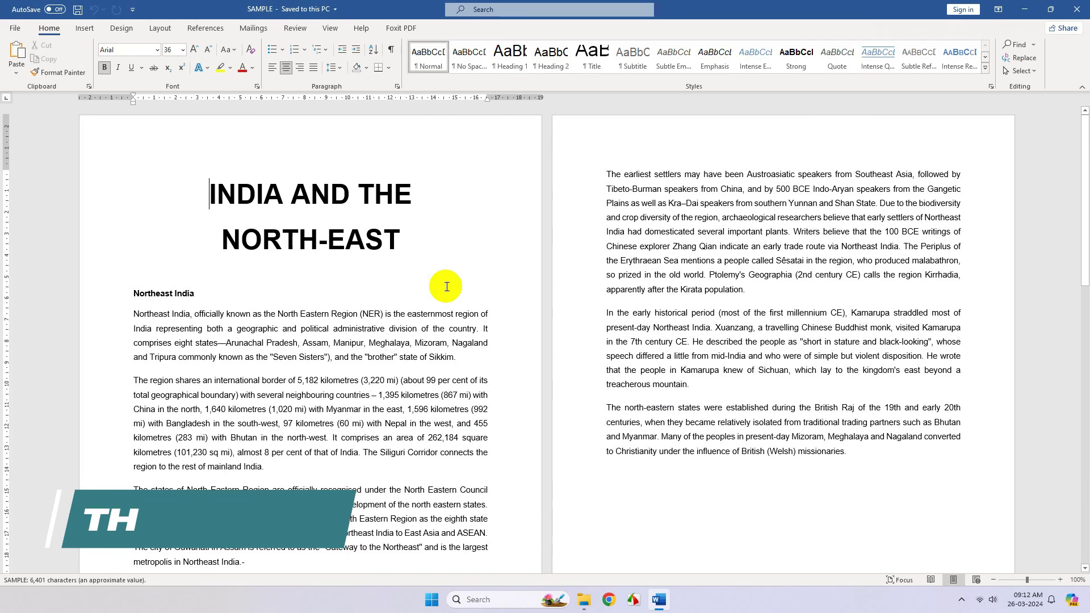